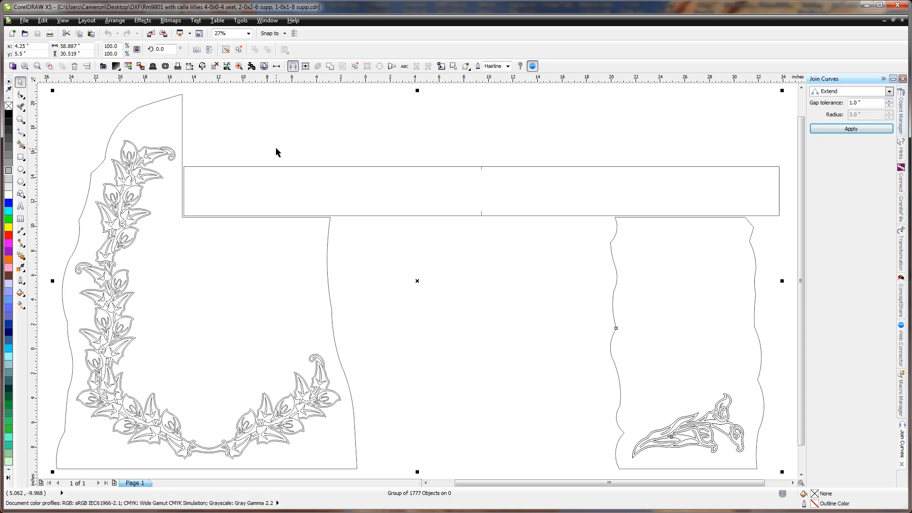
Ungroup all objects of the imported memorial drawing.
{"action": "left_click", "coordinate": [238, 49]}
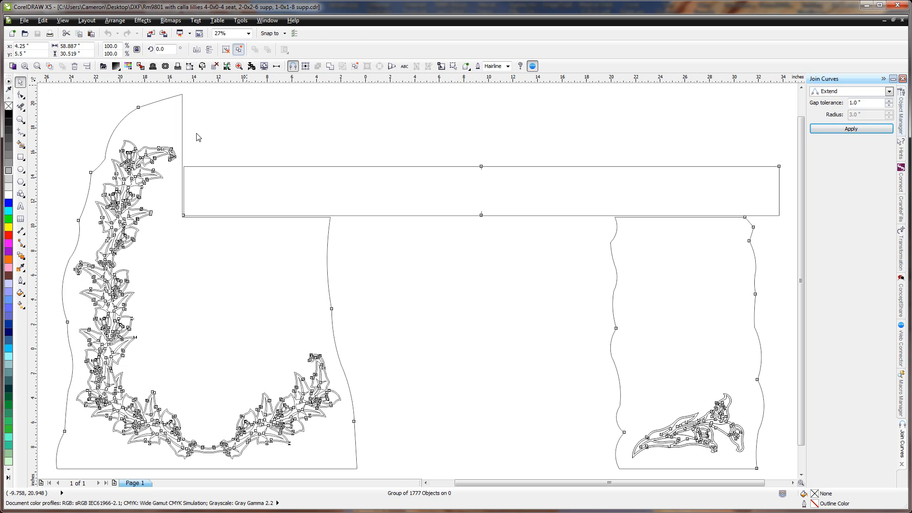
Try moving the upper outline segments of the large tablet apart as separate pieces, undo the moves and clear the selection.
{"action": "left_click", "coordinate": [151, 104]}
{"action": "left_click_drag", "start_coordinate": [150, 104], "coordinate": [250, 132]}
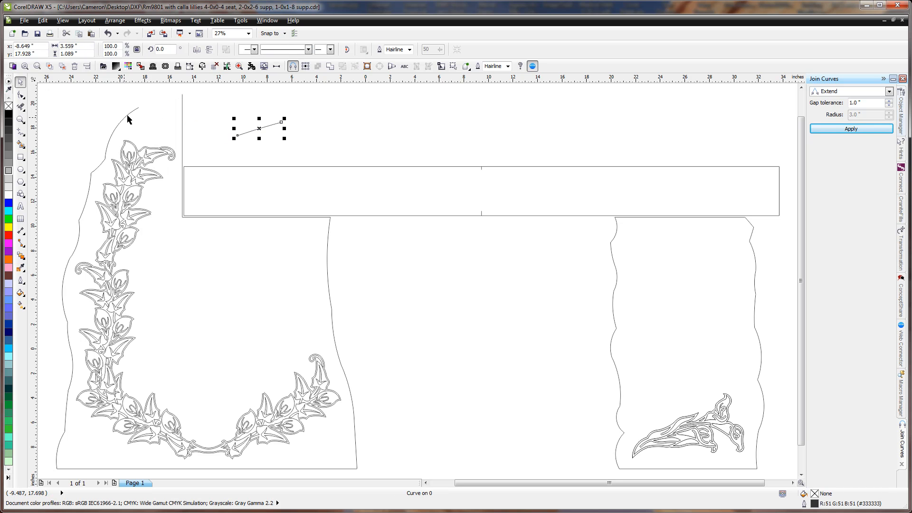
{"action": "left_click", "coordinate": [128, 116]}
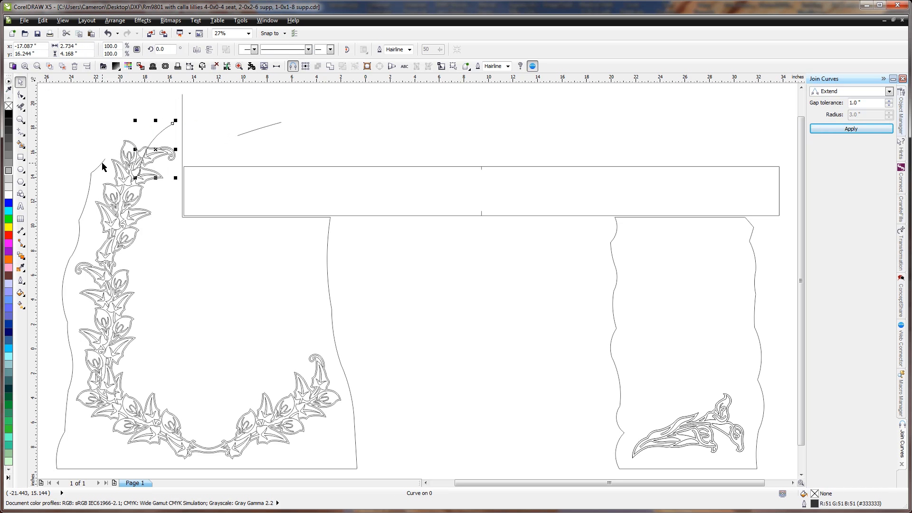
{"action": "left_click_drag", "start_coordinate": [102, 163], "coordinate": [118, 165]}
{"action": "key", "text": "ctrl+z"}
{"action": "key", "text": "ctrl+z"}
{"action": "key", "text": "ctrl+z"}
{"action": "left_click", "coordinate": [224, 136]}
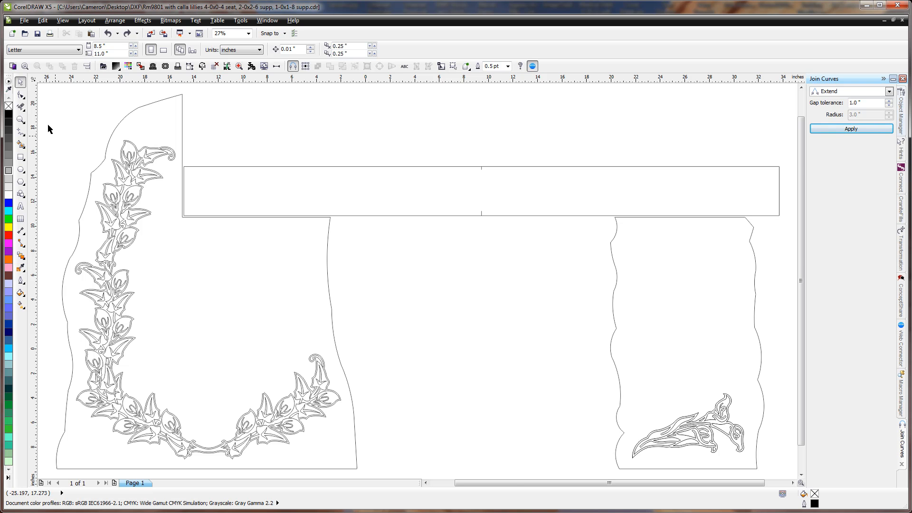
{"action": "left_click", "coordinate": [20, 119]}
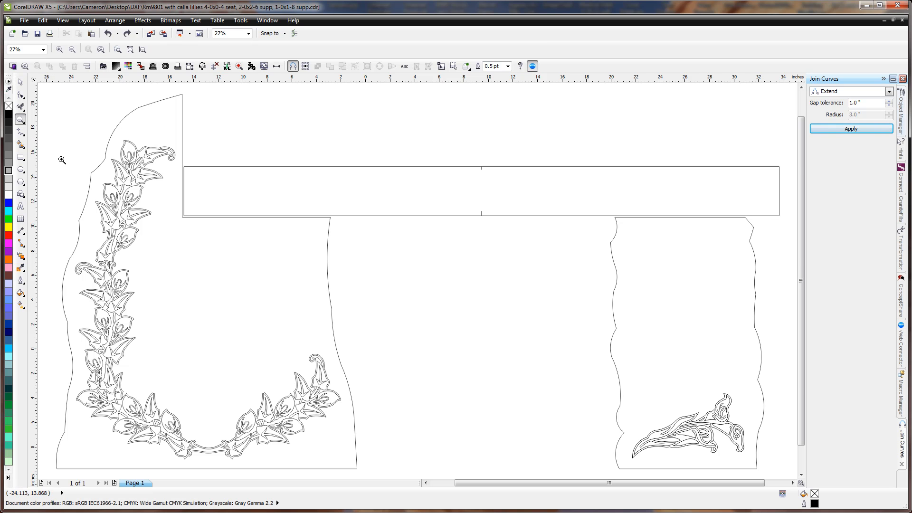
{"action": "left_click_drag", "start_coordinate": [62, 160], "coordinate": [167, 344]}
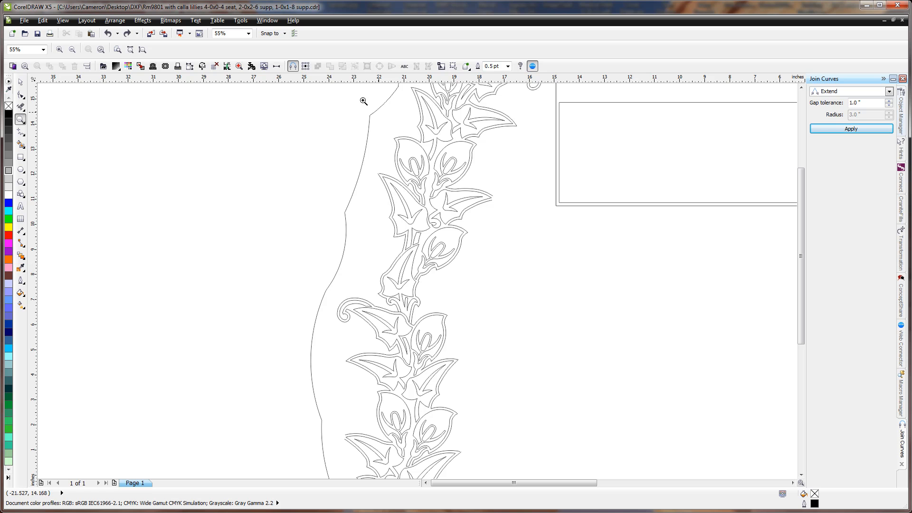
{"action": "left_click_drag", "start_coordinate": [348, 92], "coordinate": [554, 275]}
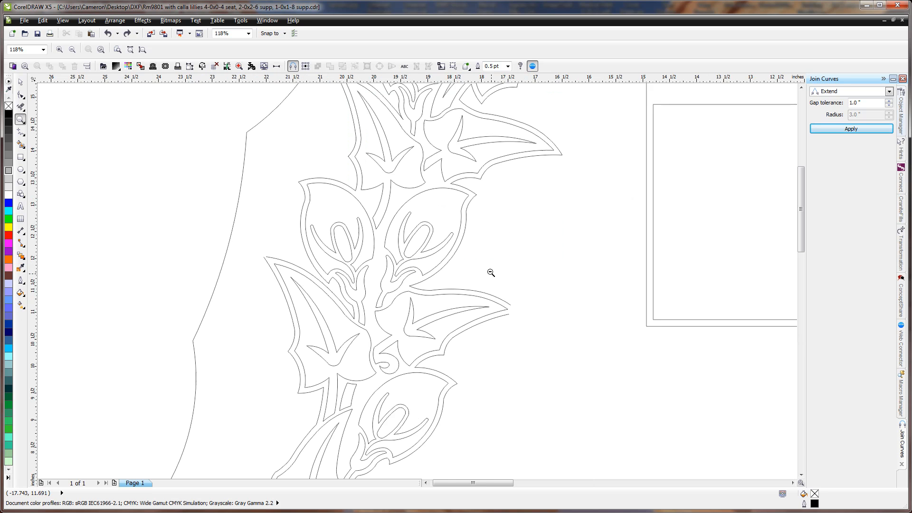
{"action": "right_click", "coordinate": [491, 271]}
{"action": "right_click", "coordinate": [429, 249]}
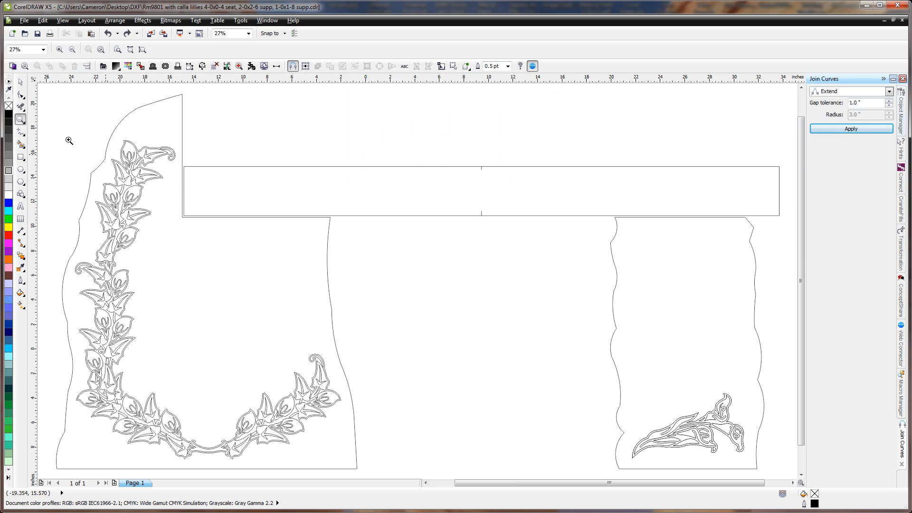
Remove the leaf outline segments crossing the bases of the two curled stems midway down the lily border with Virtual Segment Delete.
{"action": "left_click_drag", "start_coordinate": [86, 126], "coordinate": [179, 245]}
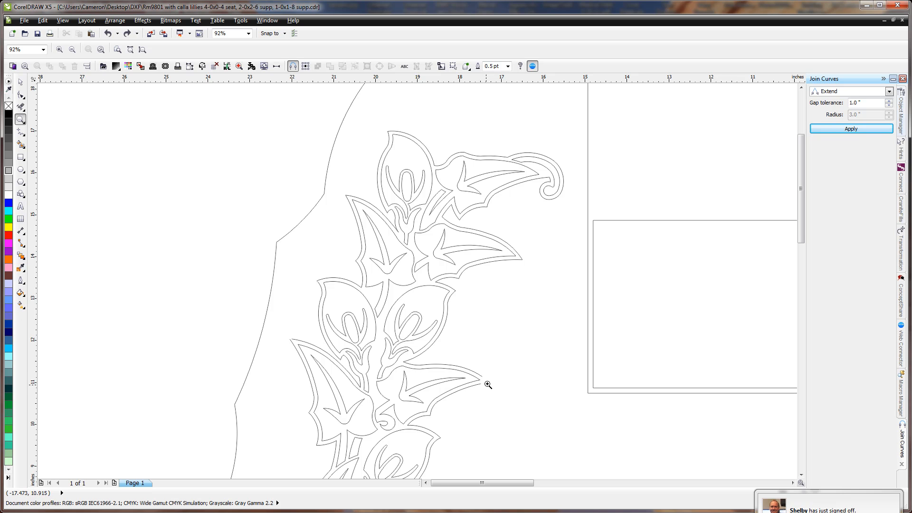
{"action": "left_click", "coordinate": [23, 120]}
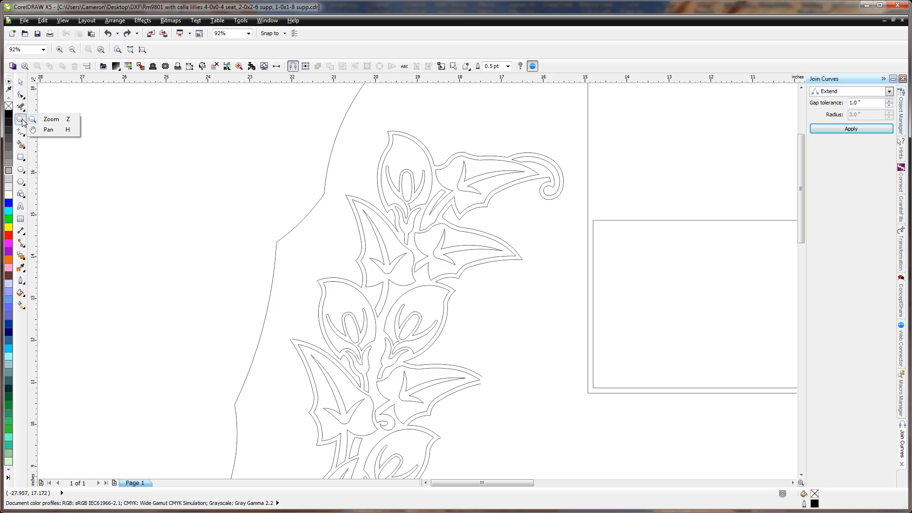
{"action": "left_click", "coordinate": [48, 130]}
{"action": "left_click_drag", "start_coordinate": [373, 471], "coordinate": [404, 161]}
{"action": "left_click_drag", "start_coordinate": [345, 381], "coordinate": [368, 268]}
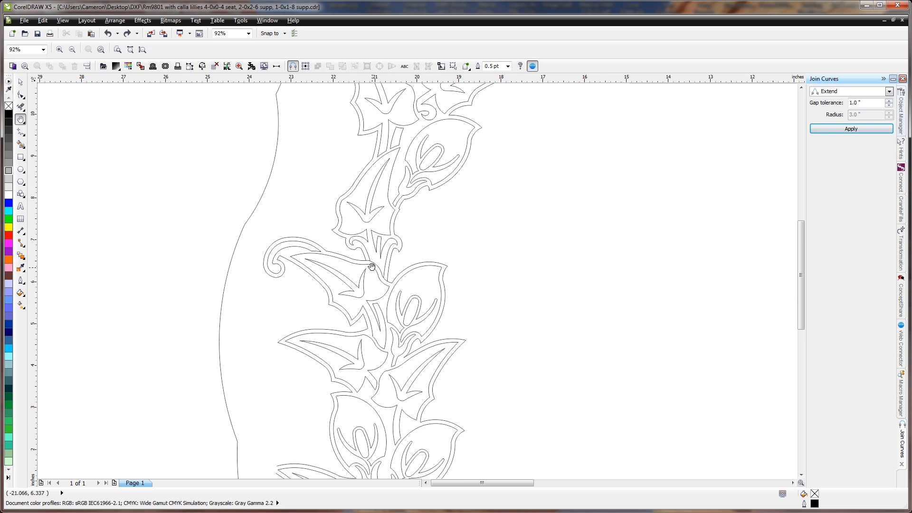
{"action": "scroll", "coordinate": [375, 261], "scroll_direction": "up", "scroll_amount": 3}
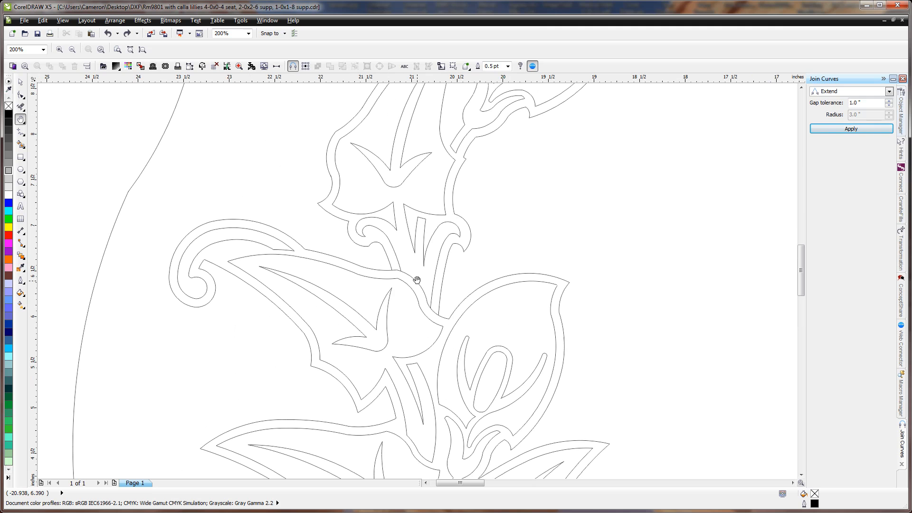
{"action": "left_click", "coordinate": [21, 108]}
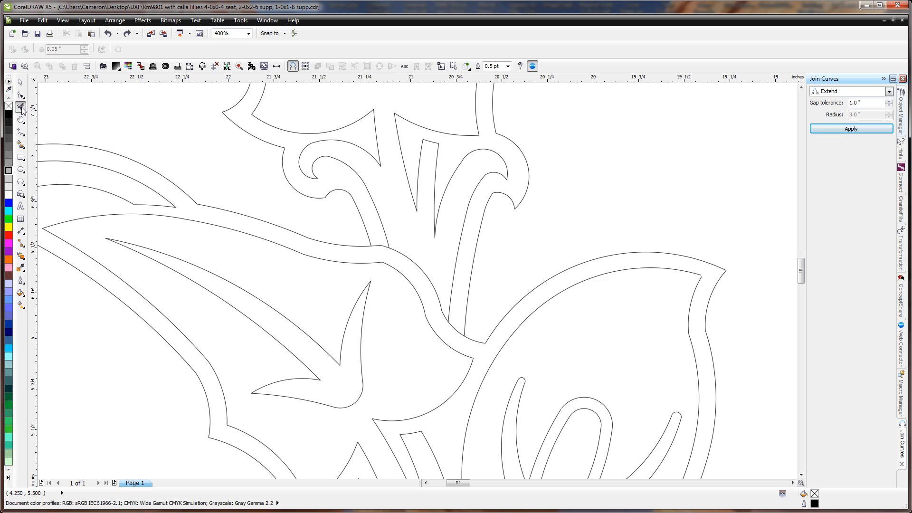
{"action": "left_click", "coordinate": [380, 245]}
{"action": "left_click", "coordinate": [458, 332]}
{"action": "key", "text": "space"}
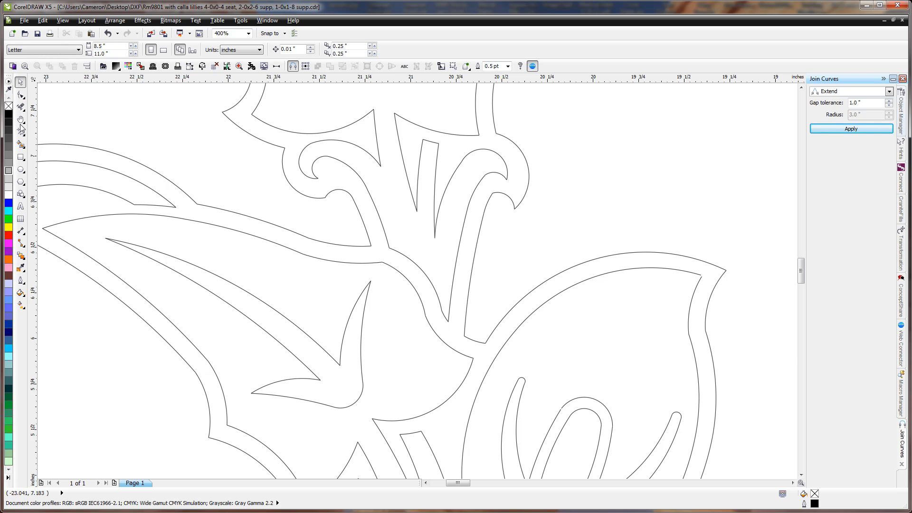
Delete the overlapping line segments where the small leaves meet the lily, its stem and the large leaf further down the border.
{"action": "left_click", "coordinate": [21, 120]}
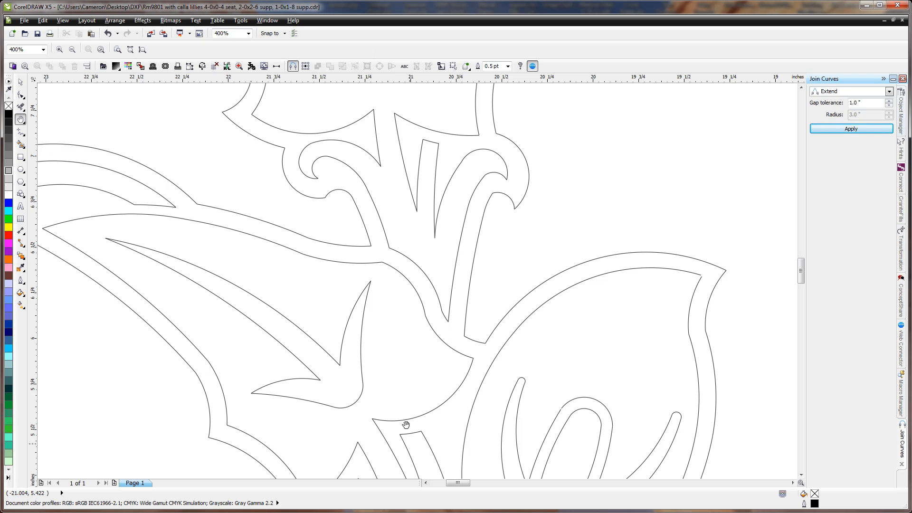
{"action": "left_click_drag", "start_coordinate": [404, 423], "coordinate": [379, 228]}
{"action": "left_click_drag", "start_coordinate": [440, 403], "coordinate": [423, 271]}
{"action": "left_click_drag", "start_coordinate": [428, 421], "coordinate": [423, 198]}
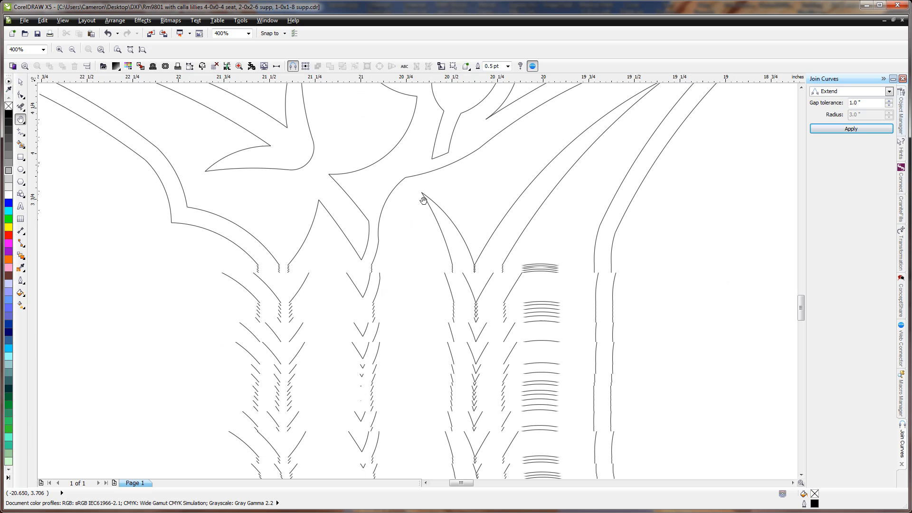
{"action": "left_click_drag", "start_coordinate": [440, 388], "coordinate": [422, 257]}
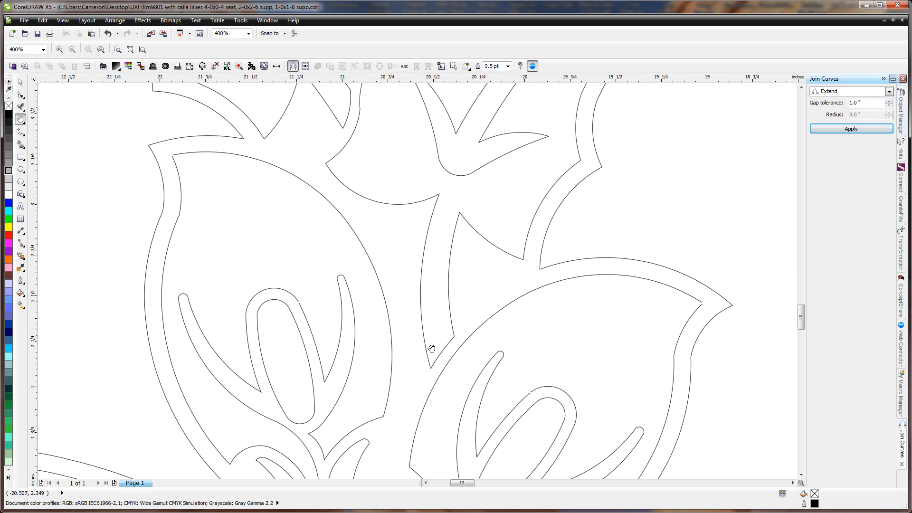
{"action": "left_click_drag", "start_coordinate": [431, 348], "coordinate": [378, 289]}
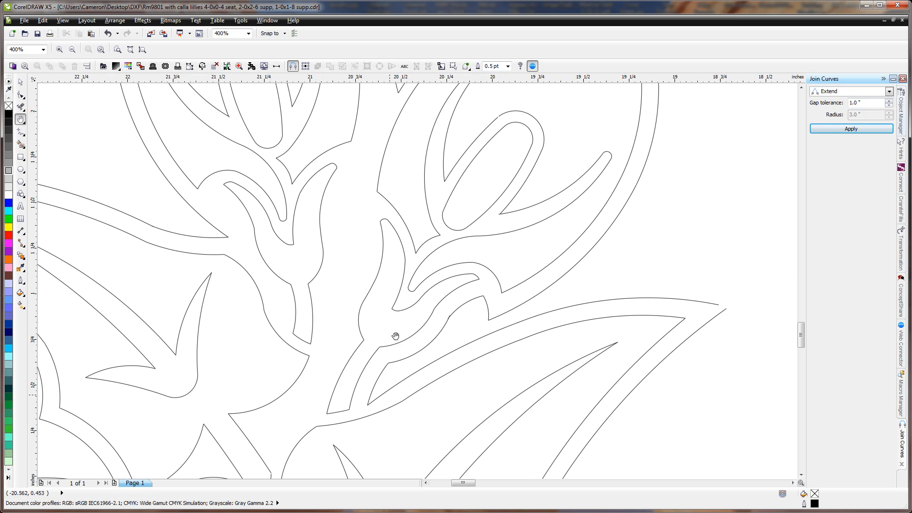
{"action": "left_click_drag", "start_coordinate": [395, 336], "coordinate": [407, 235]}
{"action": "left_click_drag", "start_coordinate": [354, 370], "coordinate": [434, 228]}
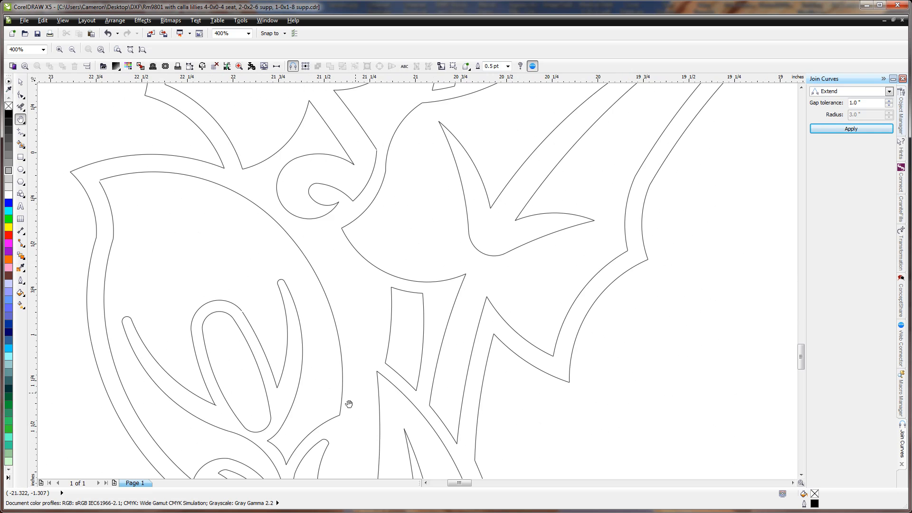
{"action": "mouse_move", "coordinate": [349, 404]}
{"action": "left_mouse_down"}
{"action": "mouse_move", "coordinate": [352, 322]}
{"action": "mouse_move", "coordinate": [339, 323]}
{"action": "left_mouse_up"}
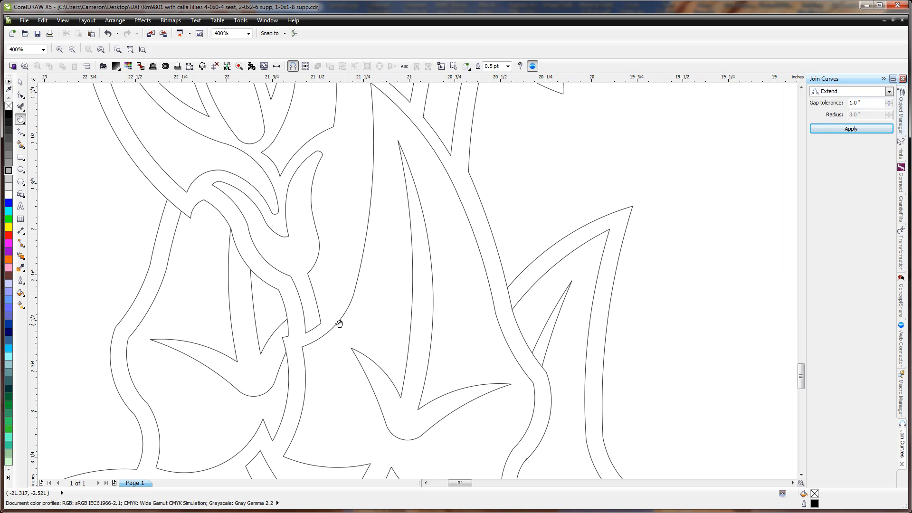
{"action": "left_click", "coordinate": [21, 107]}
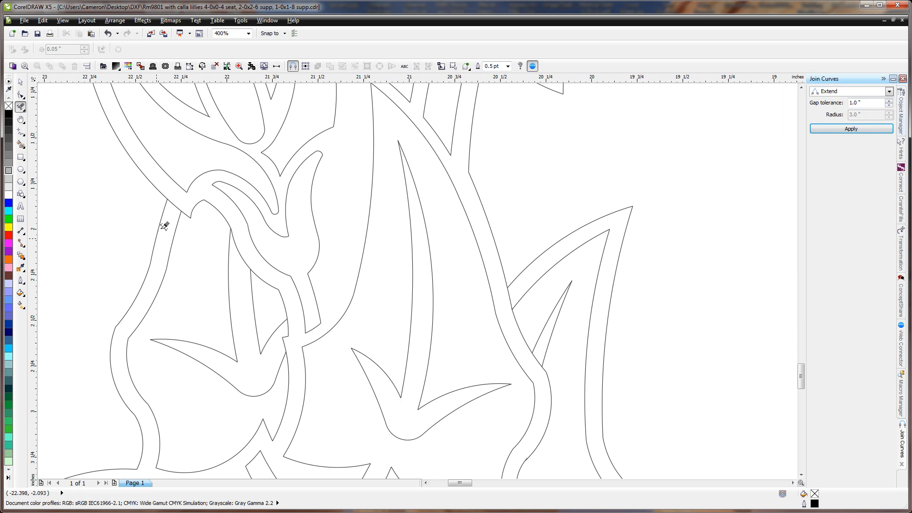
{"action": "left_click", "coordinate": [176, 207]}
{"action": "left_click", "coordinate": [248, 264]}
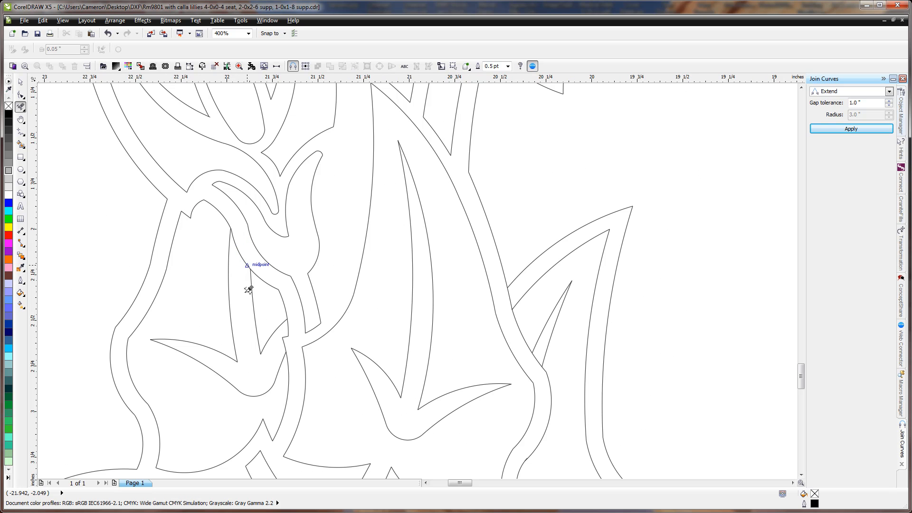
{"action": "left_click", "coordinate": [288, 336]}
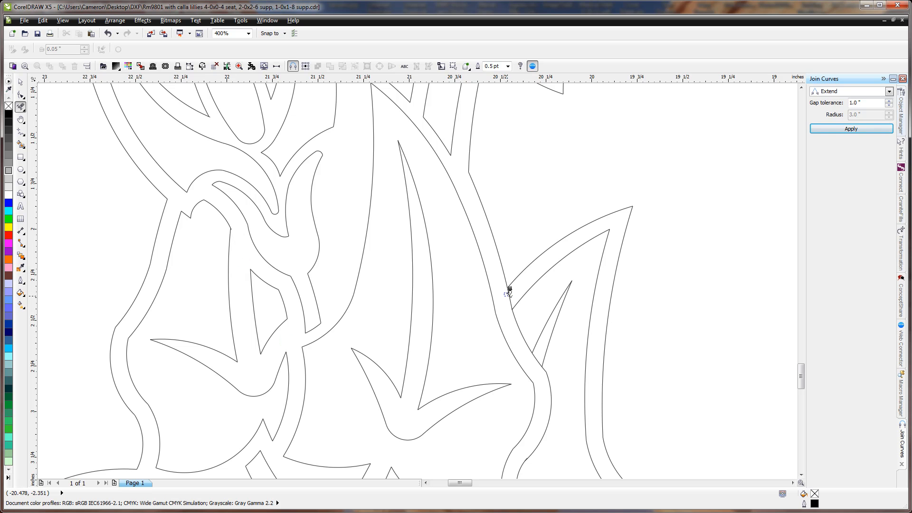
{"action": "left_click", "coordinate": [541, 353]}
Extend the short curved line below the large leaf to the leaf outline, and delete the outline segment crossing the shape's opening.
{"action": "key", "text": "h"}
{"action": "left_click_drag", "start_coordinate": [391, 423], "coordinate": [378, 278]}
{"action": "mouse_move", "coordinate": [450, 424]}
{"action": "left_mouse_down"}
{"action": "mouse_move", "coordinate": [432, 373]}
{"action": "mouse_move", "coordinate": [443, 311]}
{"action": "mouse_move", "coordinate": [477, 273]}
{"action": "mouse_move", "coordinate": [375, 264]}
{"action": "left_mouse_up"}
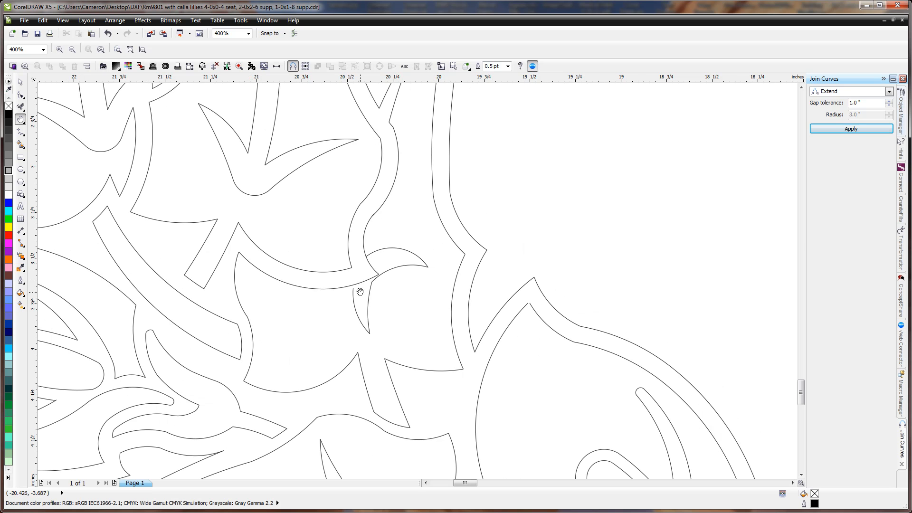
{"action": "left_click", "coordinate": [21, 107]}
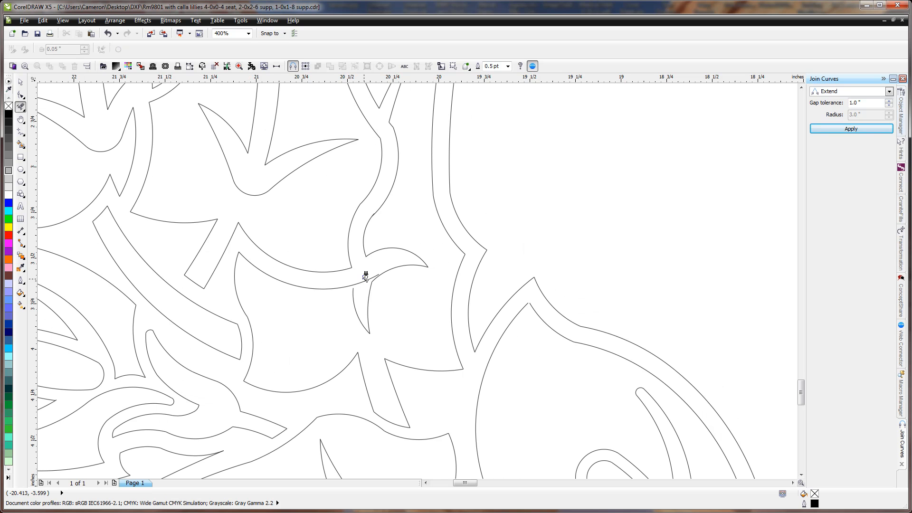
{"action": "left_click", "coordinate": [366, 278]}
{"action": "key", "text": "ctrl+z"}
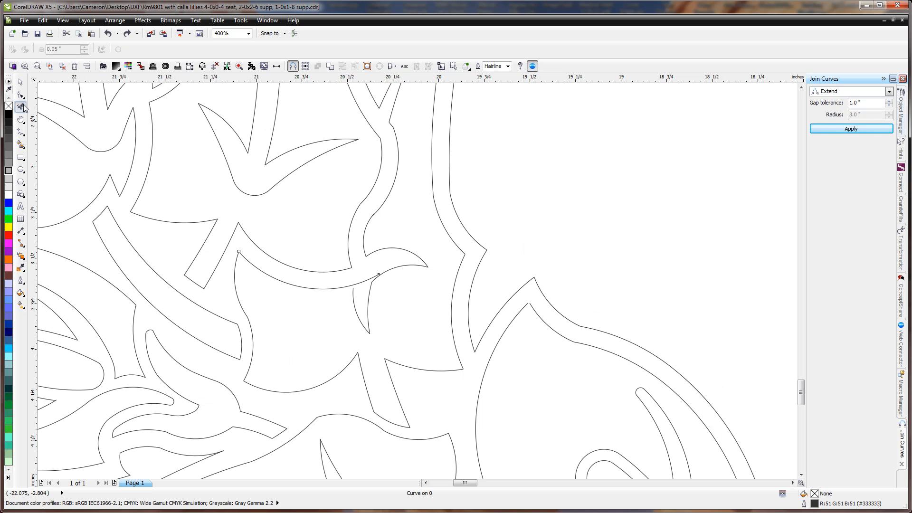
{"action": "left_click", "coordinate": [21, 95]}
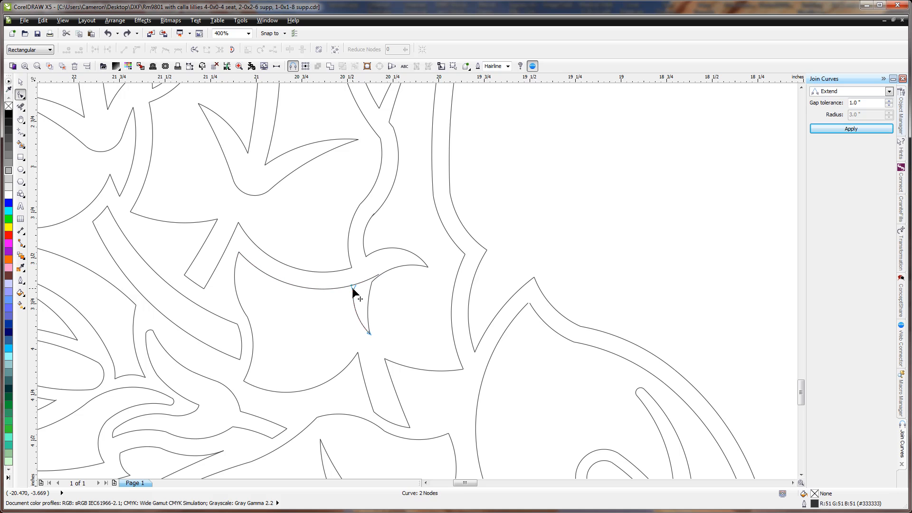
{"action": "left_click_drag", "start_coordinate": [352, 287], "coordinate": [354, 283]}
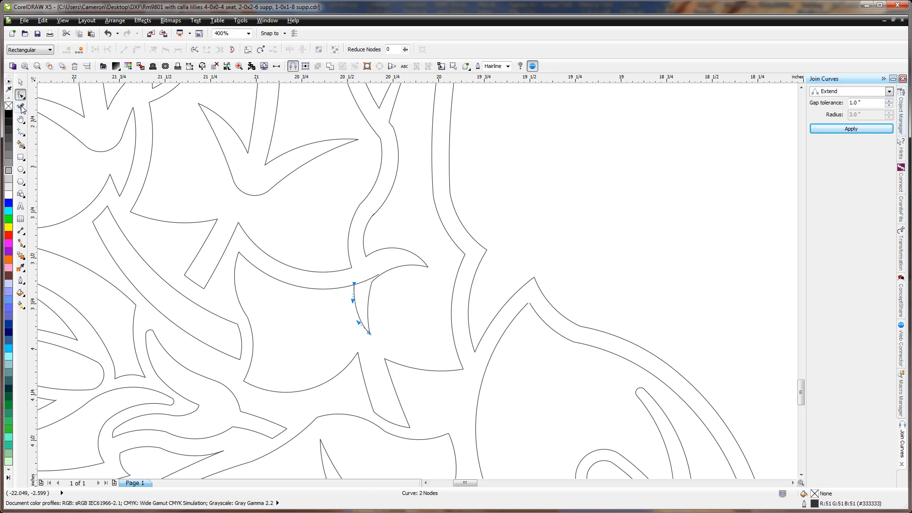
{"action": "left_click", "coordinate": [21, 106]}
{"action": "left_click", "coordinate": [38, 123]}
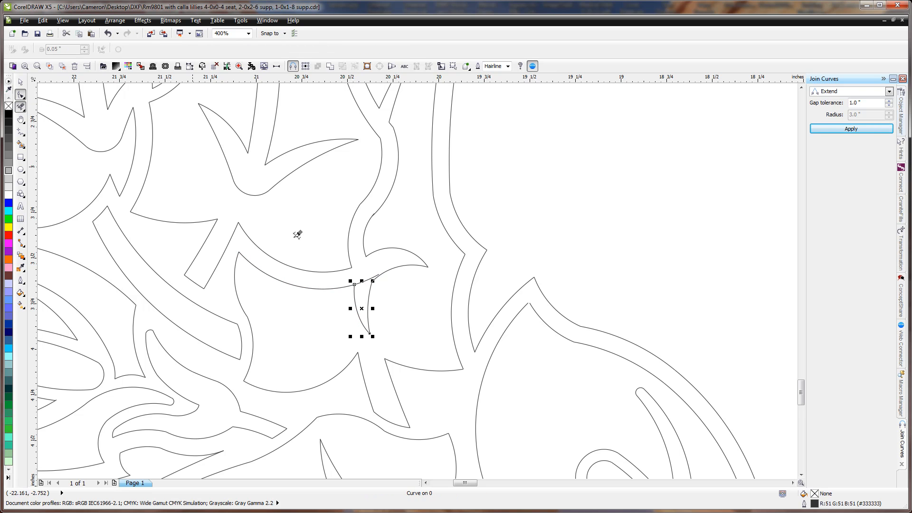
{"action": "left_click", "coordinate": [369, 278]}
Examine the rest of the lily border along the tablet's bottom and right side for overlapping segments, ending with the whole drawing in view.
{"action": "scroll", "coordinate": [372, 348], "scroll_direction": "down", "scroll_amount": 1}
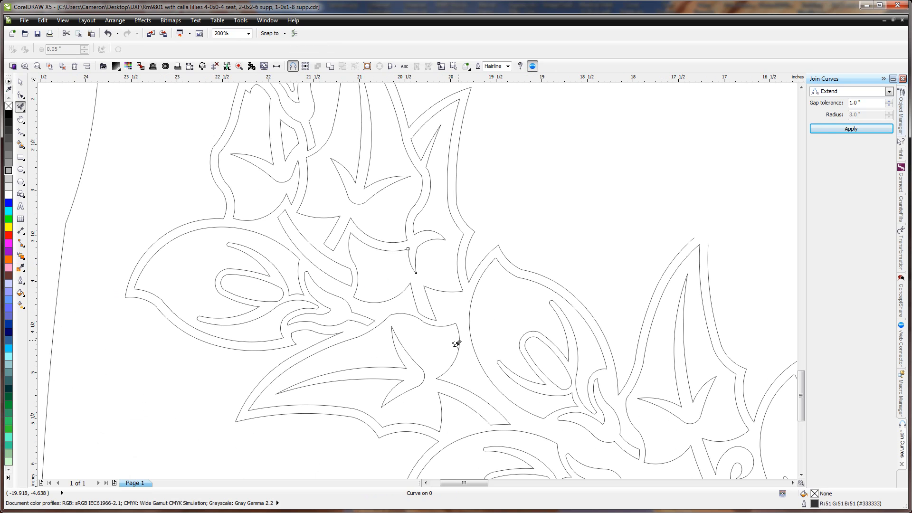
{"action": "scroll", "coordinate": [509, 388], "scroll_direction": "down", "scroll_amount": 1}
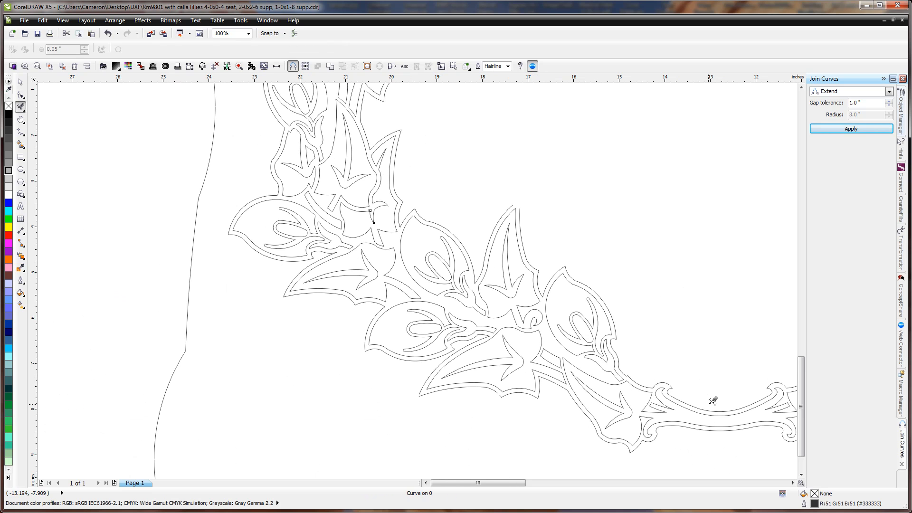
{"action": "scroll", "coordinate": [712, 400], "scroll_direction": "down", "scroll_amount": 1}
{"action": "scroll", "coordinate": [428, 274], "scroll_direction": "up", "scroll_amount": 1}
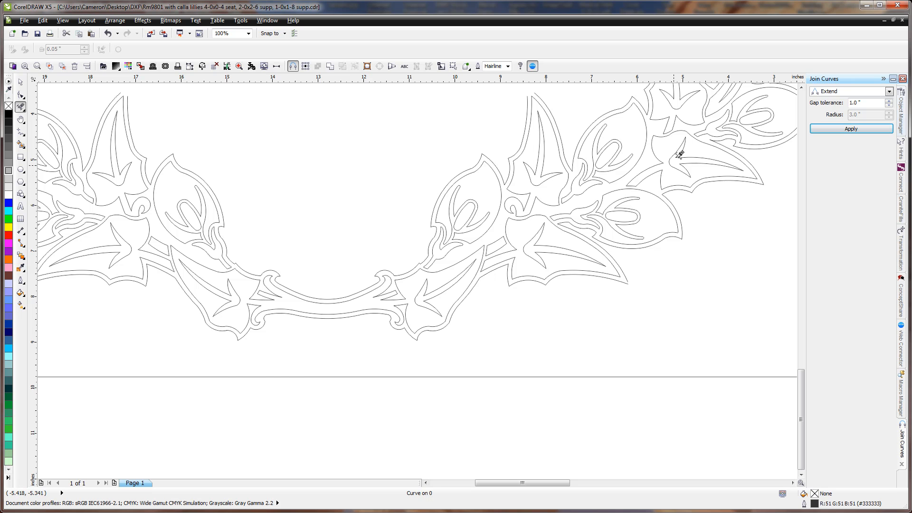
{"action": "scroll", "coordinate": [422, 275], "scroll_direction": "down", "scroll_amount": 1}
{"action": "scroll", "coordinate": [418, 270], "scroll_direction": "up", "scroll_amount": 1}
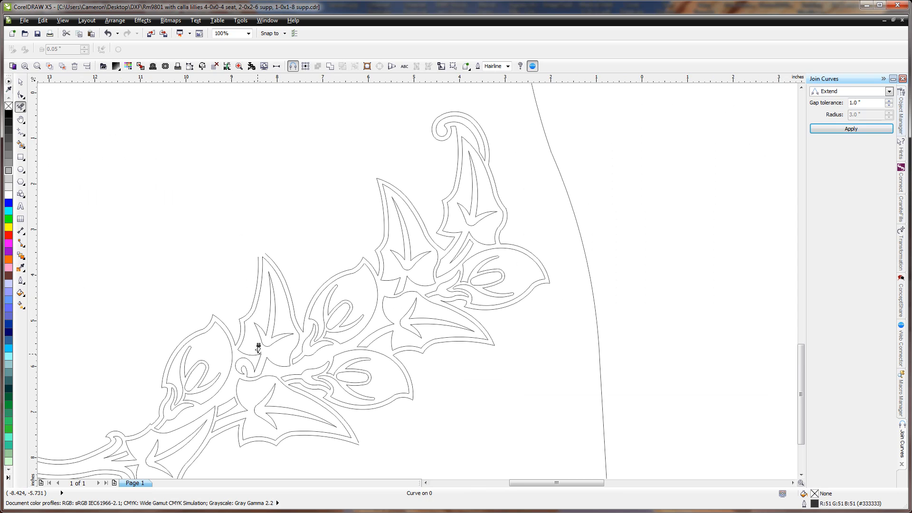
{"action": "scroll", "coordinate": [258, 346], "scroll_direction": "down", "scroll_amount": 1}
{"action": "key", "text": "F4"}
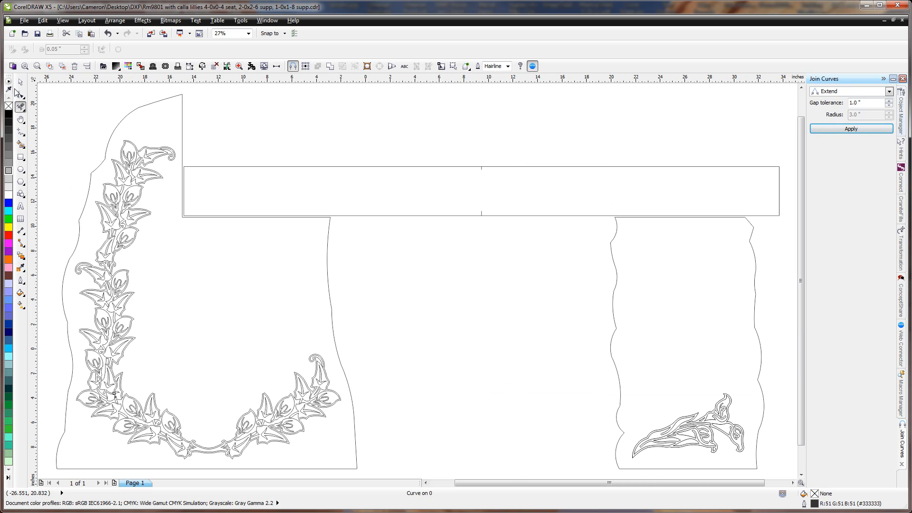
Delete the two short tick marks at the middle of the long seat rectangle's upper and lower edges.
{"action": "key", "text": "space"}
{"action": "left_click", "coordinate": [109, 97]}
{"action": "left_click_drag", "start_coordinate": [461, 134], "coordinate": [558, 332]}
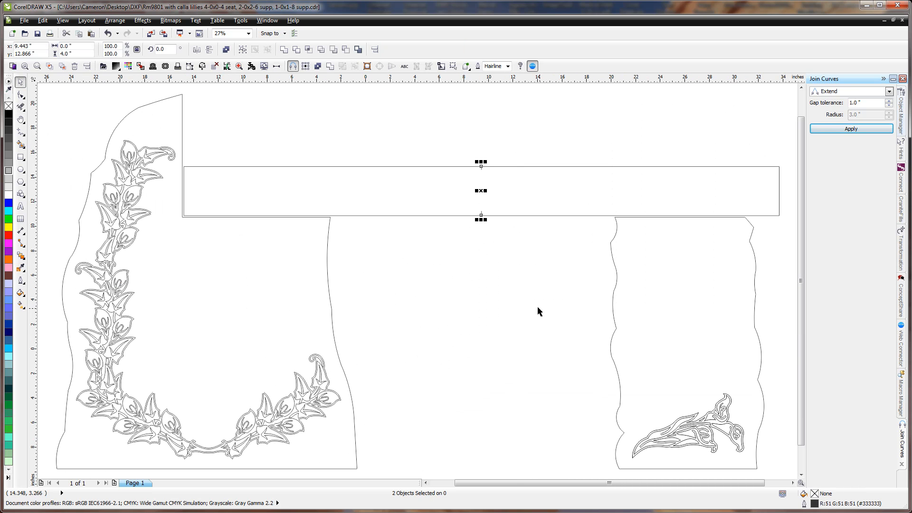
{"action": "key", "text": "Delete"}
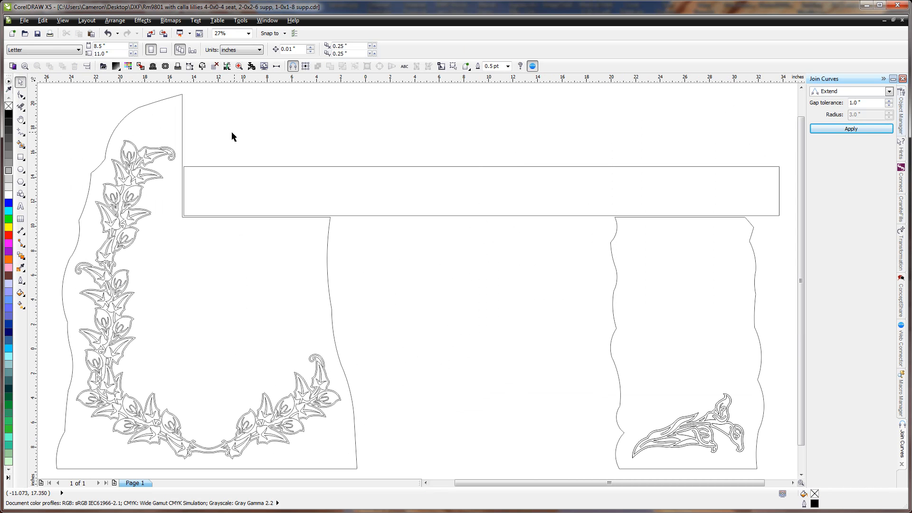
Select every object in the drawing and set Join Curves to Extend.
{"action": "double_click", "coordinate": [21, 83]}
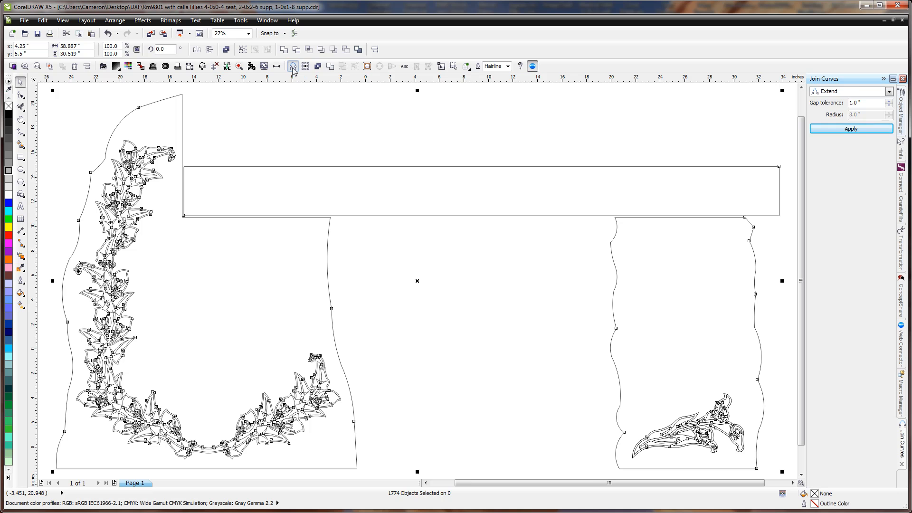
{"action": "left_click", "coordinate": [293, 67]}
{"action": "left_click", "coordinate": [293, 66]}
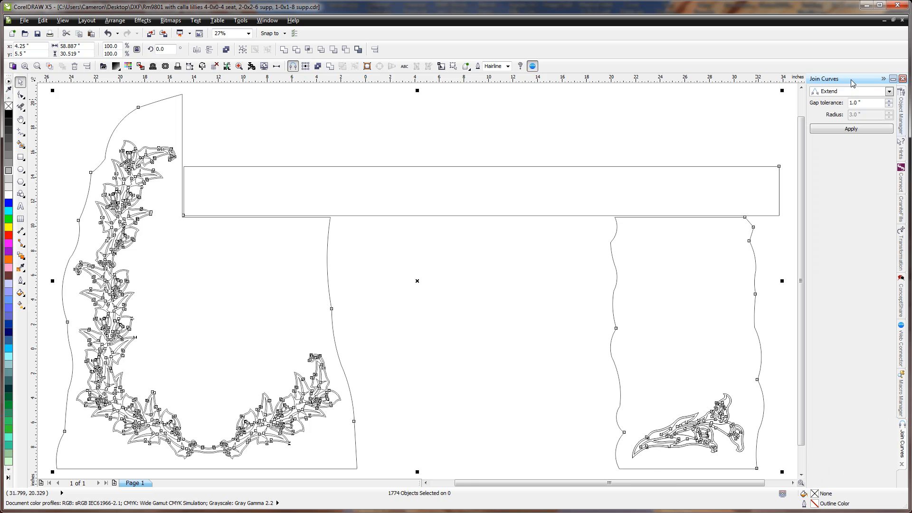
{"action": "left_click", "coordinate": [889, 92]}
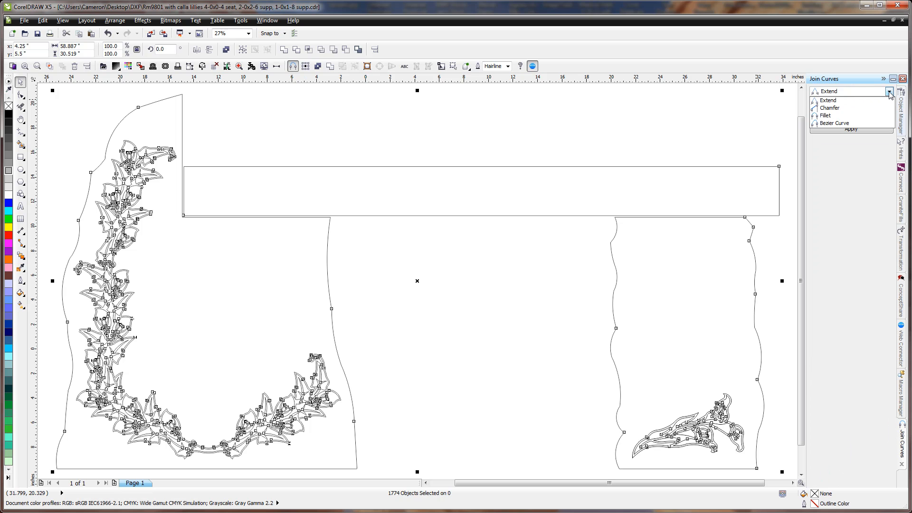
{"action": "left_click", "coordinate": [827, 101]}
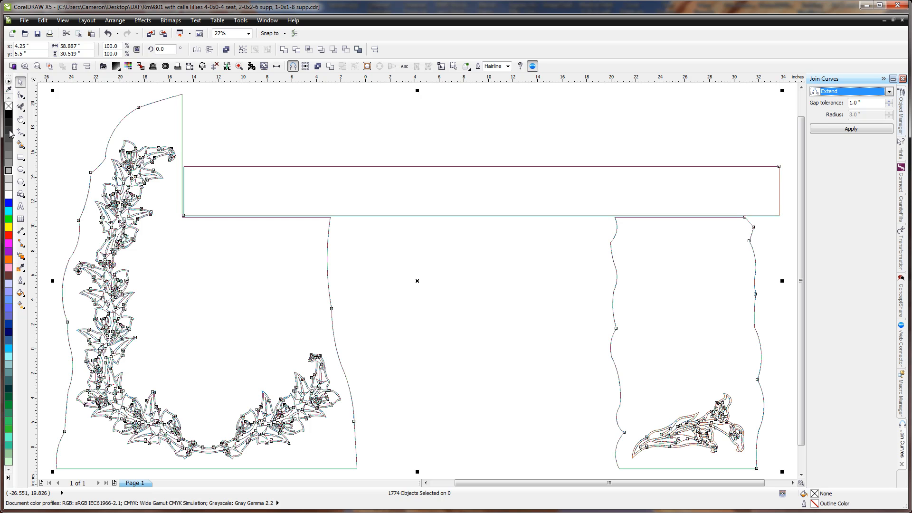
Examine the Extend join preview up close on the open leaf tips in the lower part of the lily border.
{"action": "left_click", "coordinate": [20, 120]}
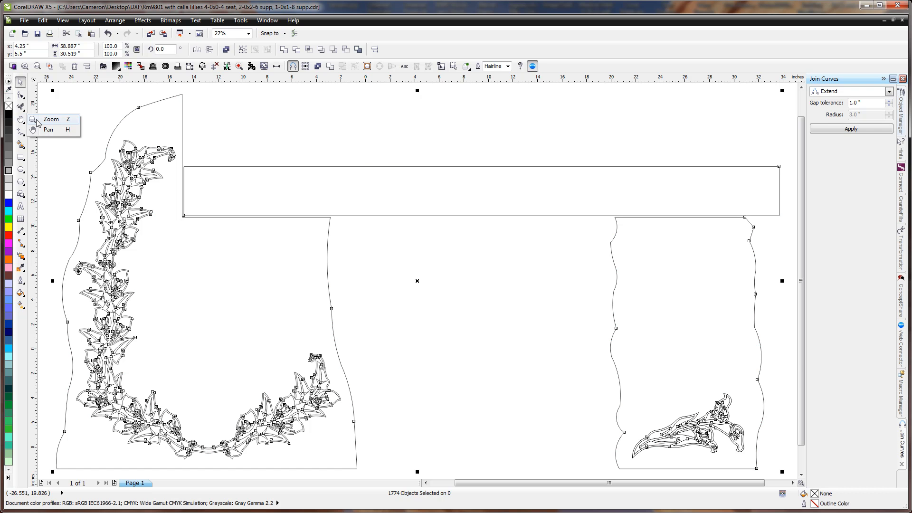
{"action": "left_click", "coordinate": [51, 119]}
{"action": "left_click_drag", "start_coordinate": [64, 255], "coordinate": [158, 366]}
{"action": "scroll", "coordinate": [278, 249], "scroll_direction": "down", "scroll_amount": 1}
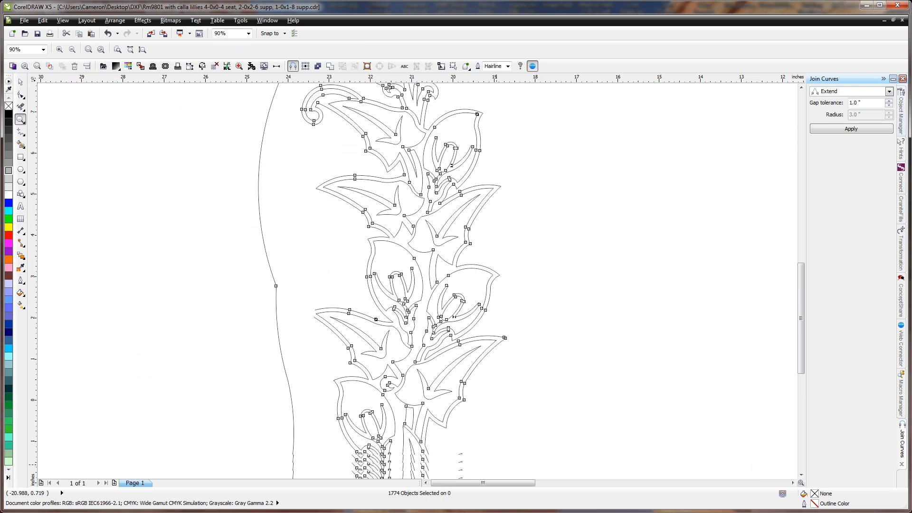
{"action": "left_click_drag", "start_coordinate": [278, 225], "coordinate": [534, 457]}
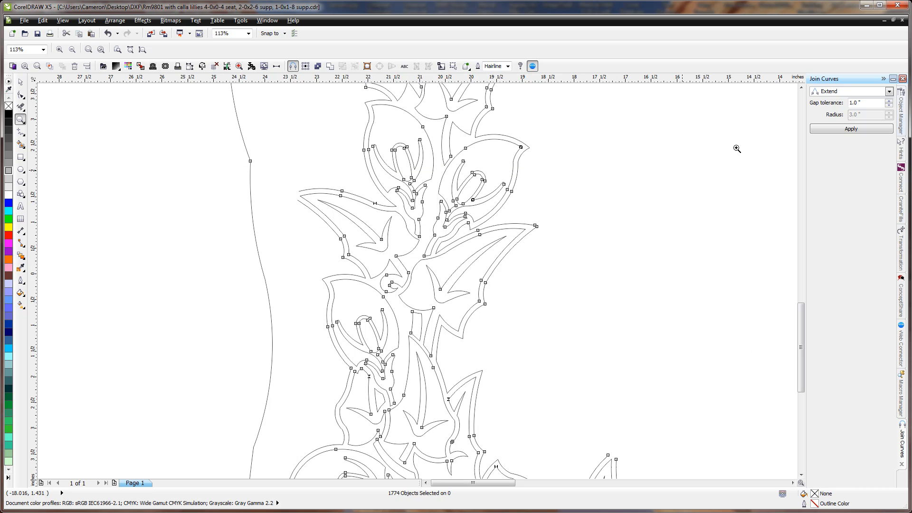
{"action": "left_click", "coordinate": [844, 97]}
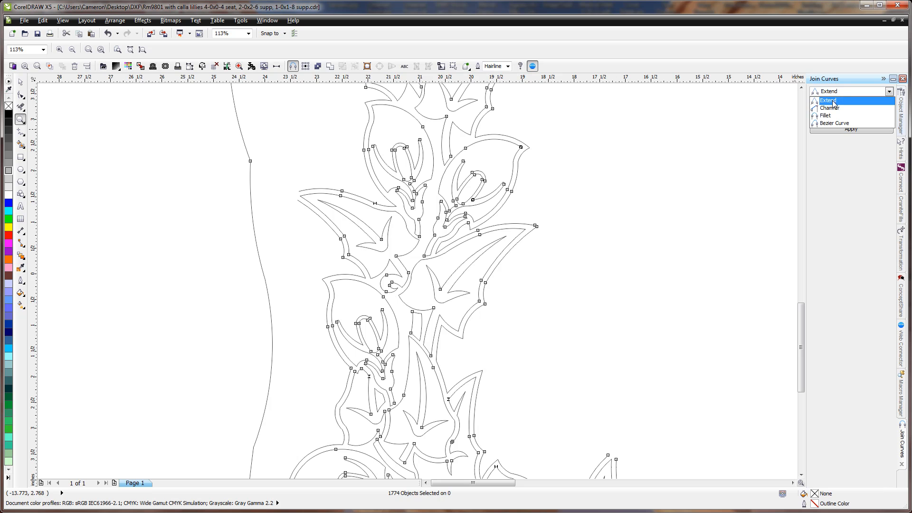
{"action": "left_click", "coordinate": [834, 101]}
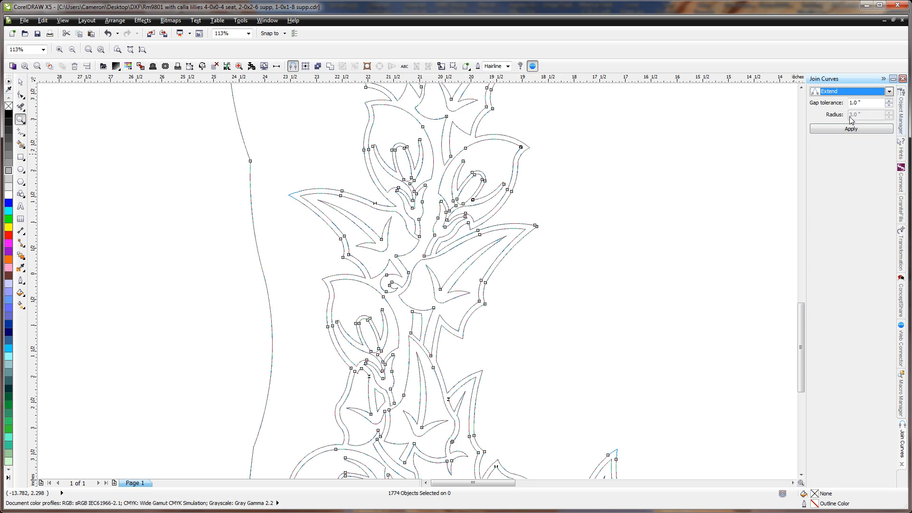
Compare the Chamfer, Fillet and Bezier Curve join previews on the open leaf tips of the lily border.
{"action": "left_click", "coordinate": [889, 92]}
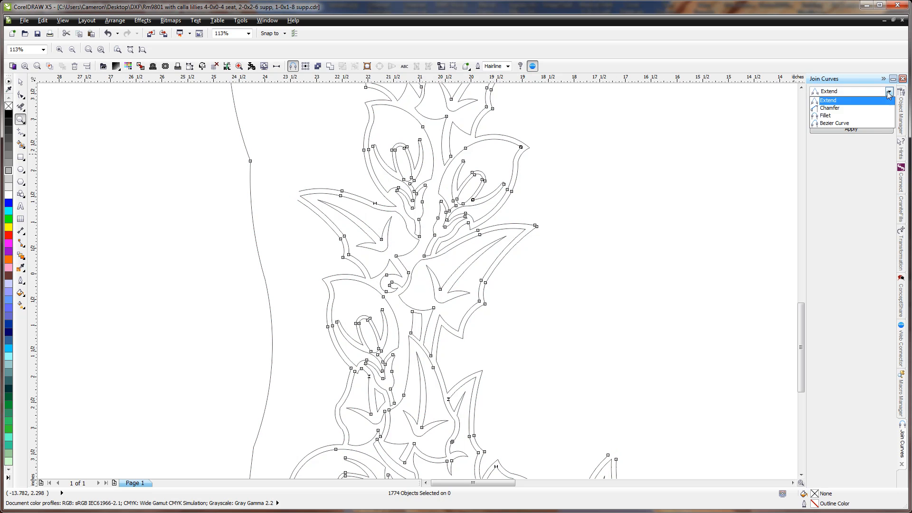
{"action": "left_click", "coordinate": [839, 108]}
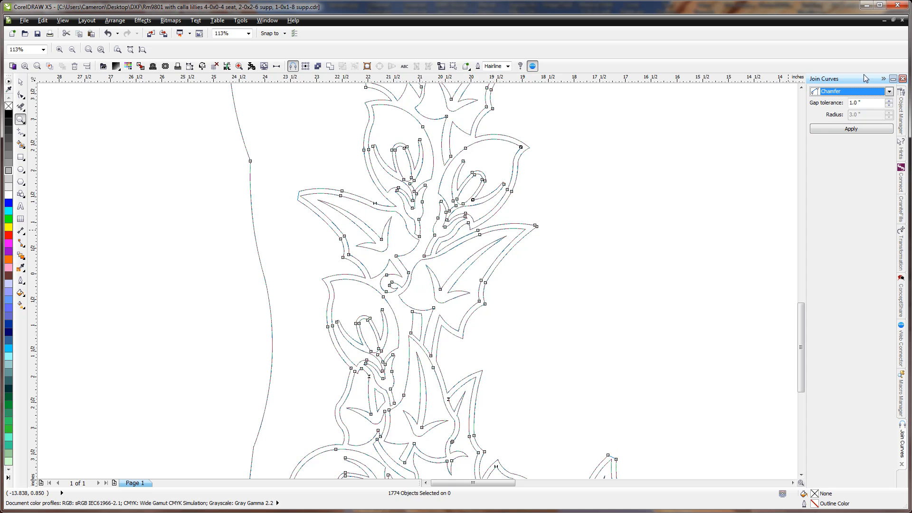
{"action": "left_click", "coordinate": [889, 91]}
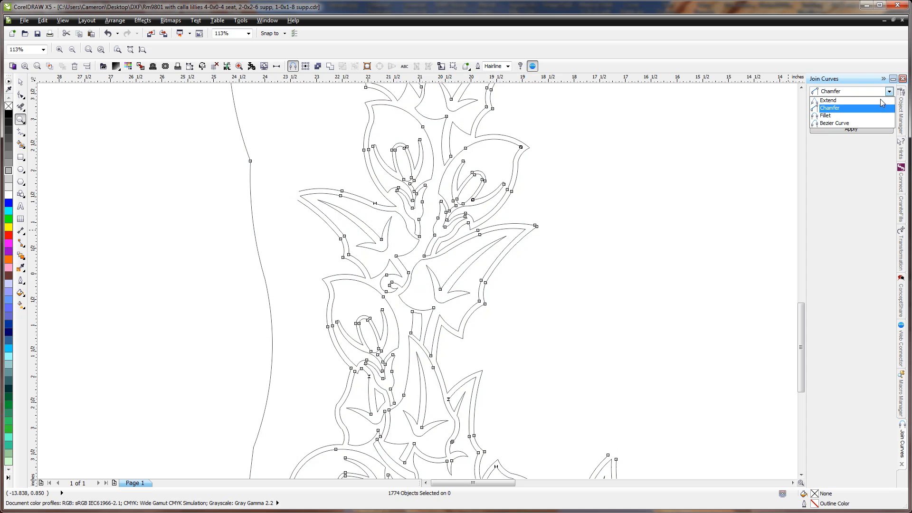
{"action": "left_click", "coordinate": [826, 116]}
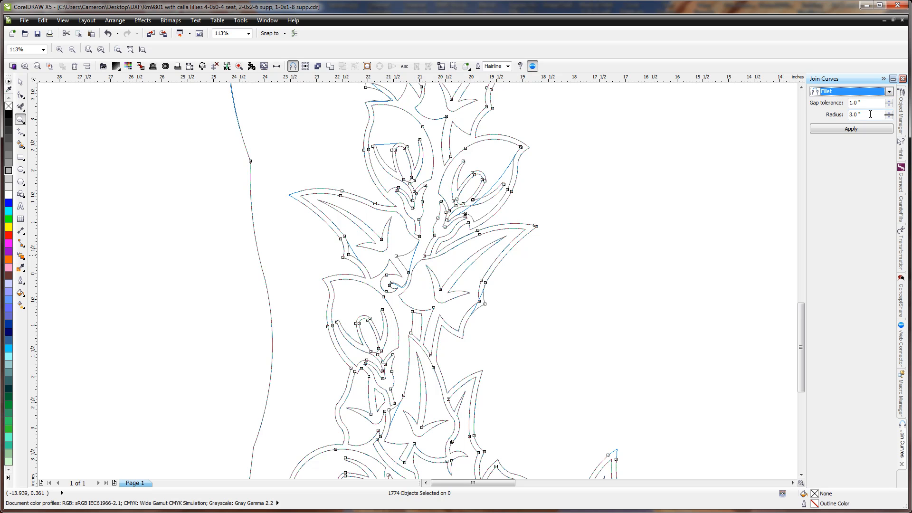
{"action": "left_click", "coordinate": [889, 92]}
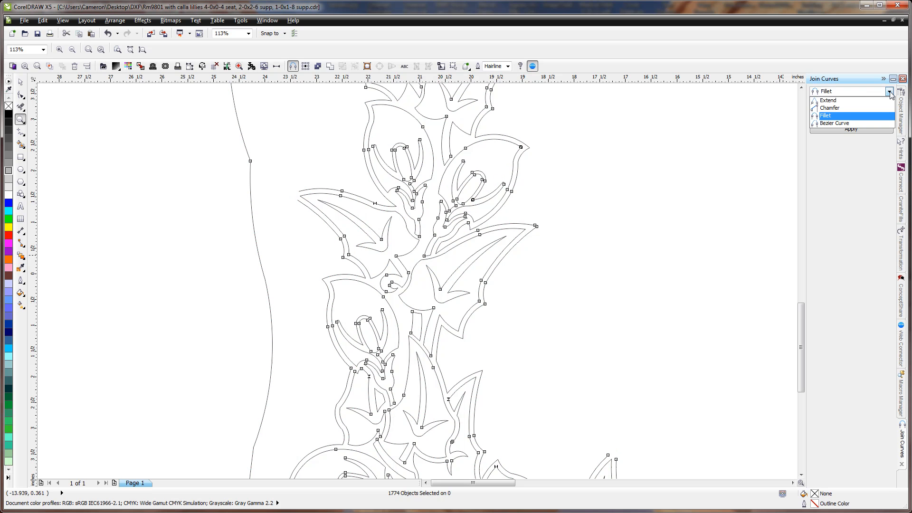
{"action": "left_click", "coordinate": [835, 124]}
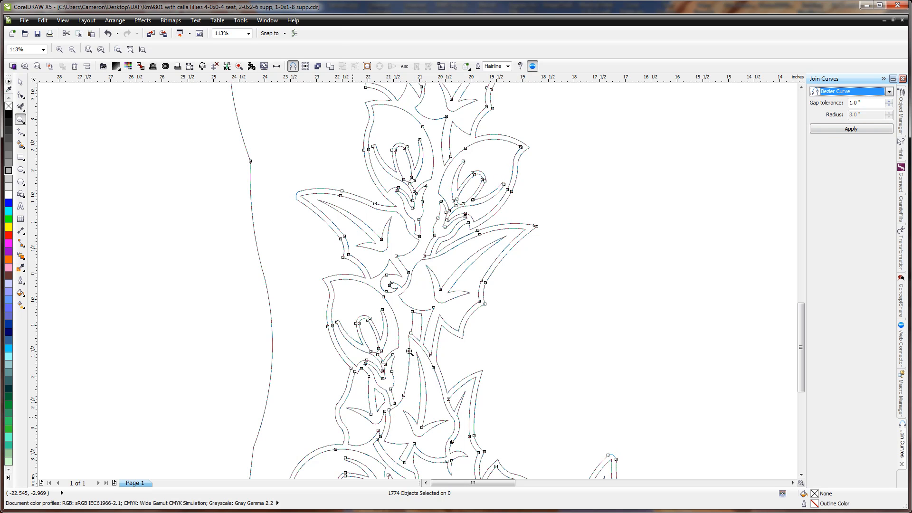
Join all the selected curves with the Extend option and a 1.0-inch gap tolerance.
{"action": "left_click", "coordinate": [885, 94]}
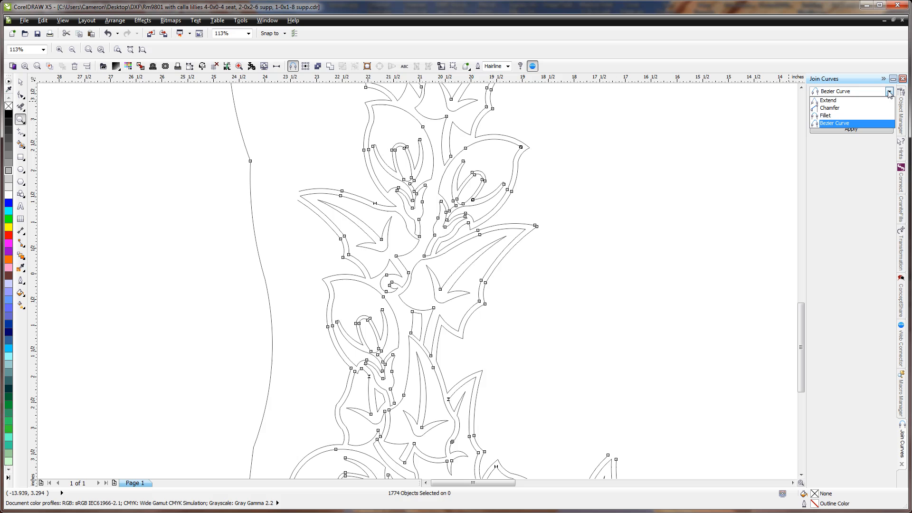
{"action": "left_click", "coordinate": [831, 101]}
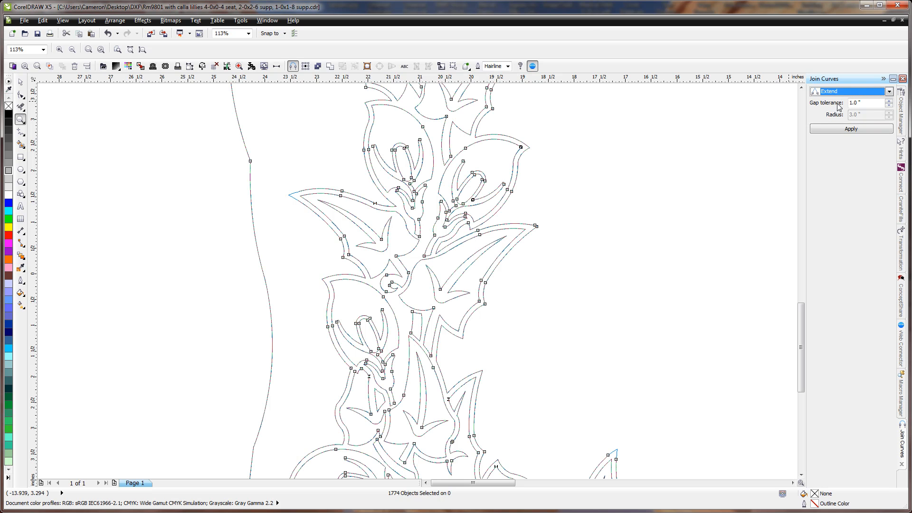
{"action": "left_click", "coordinate": [839, 130]}
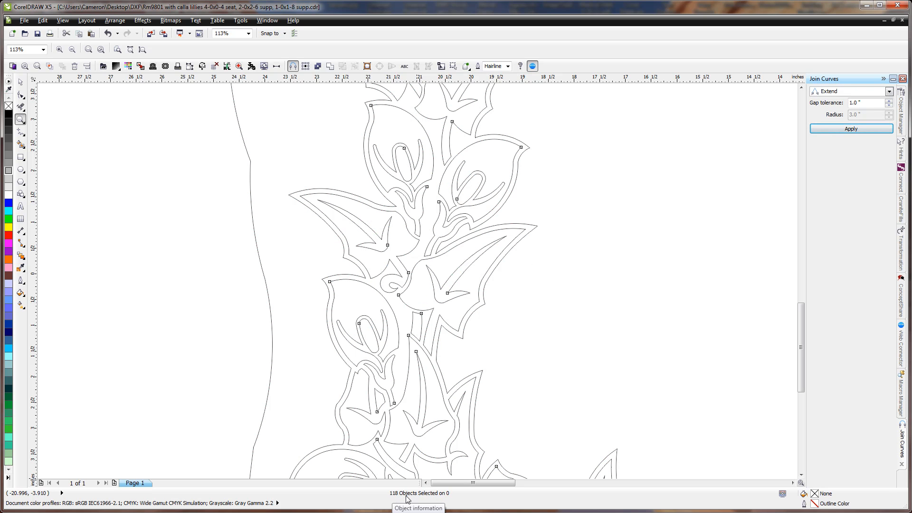
Shade the lily border and the small lily spray on the other support with light grey petals and leaves over black.
{"action": "key", "text": "F4"}
{"action": "left_click", "coordinate": [21, 81]}
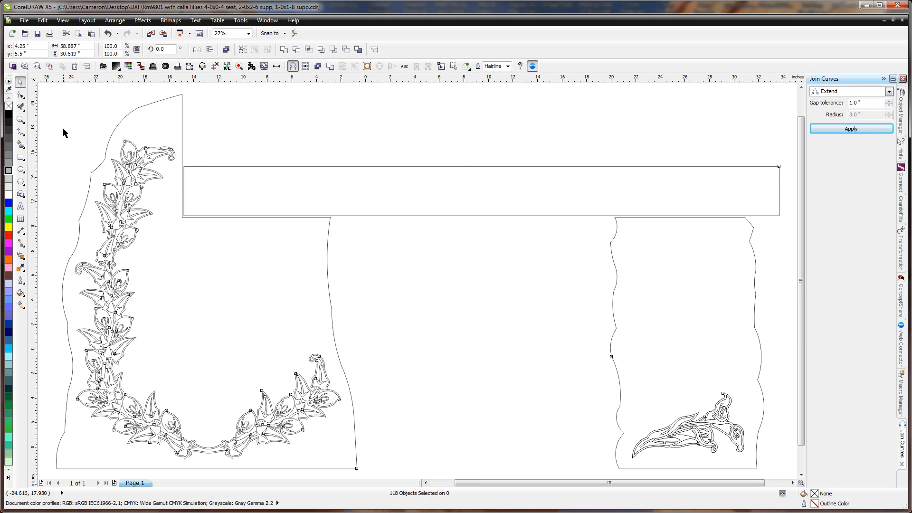
{"action": "left_click_drag", "start_coordinate": [53, 124], "coordinate": [348, 468]}
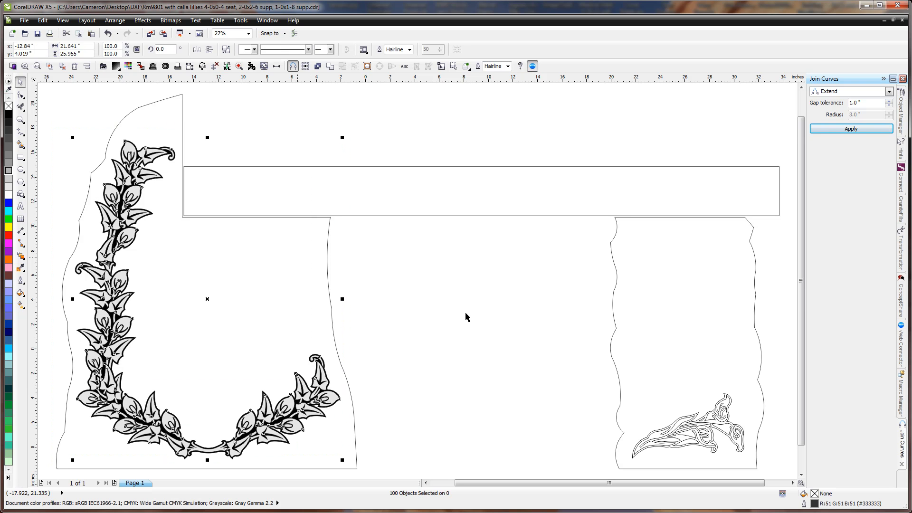
{"action": "left_click_drag", "start_coordinate": [588, 373], "coordinate": [750, 456]}
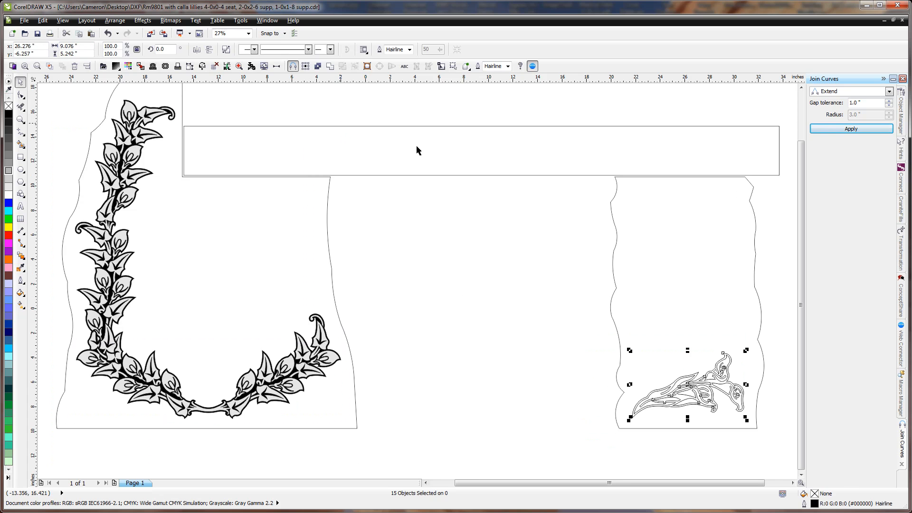
{"action": "left_click", "coordinate": [572, 291]}
Fill the outlines of the tablet, the seat and the other support with medium grey (#B3B3B3).
{"action": "left_click", "coordinate": [613, 235]}
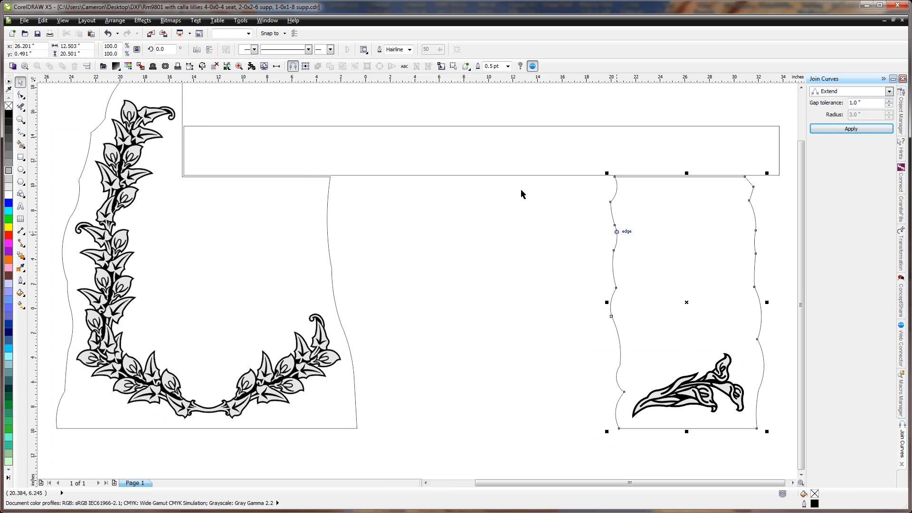
{"action": "left_click", "coordinate": [366, 175], "text": "shift"}
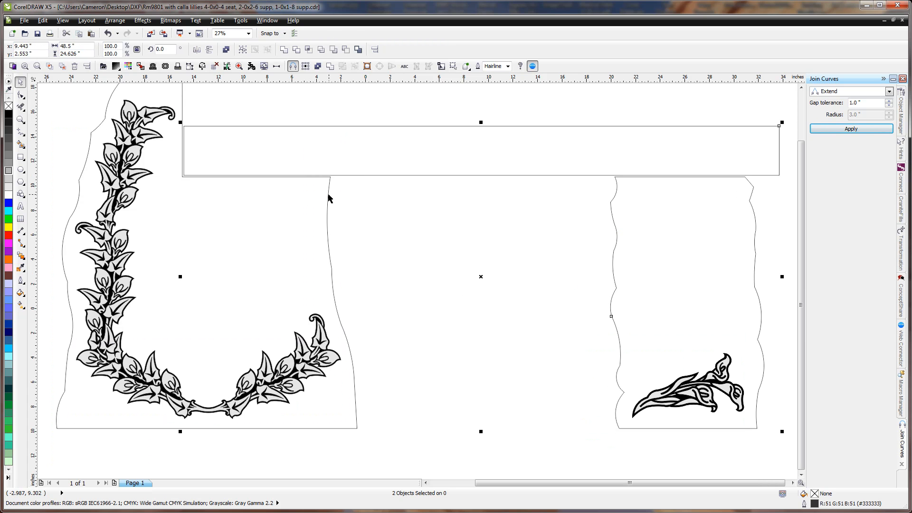
{"action": "left_click", "coordinate": [328, 195], "text": "shift"}
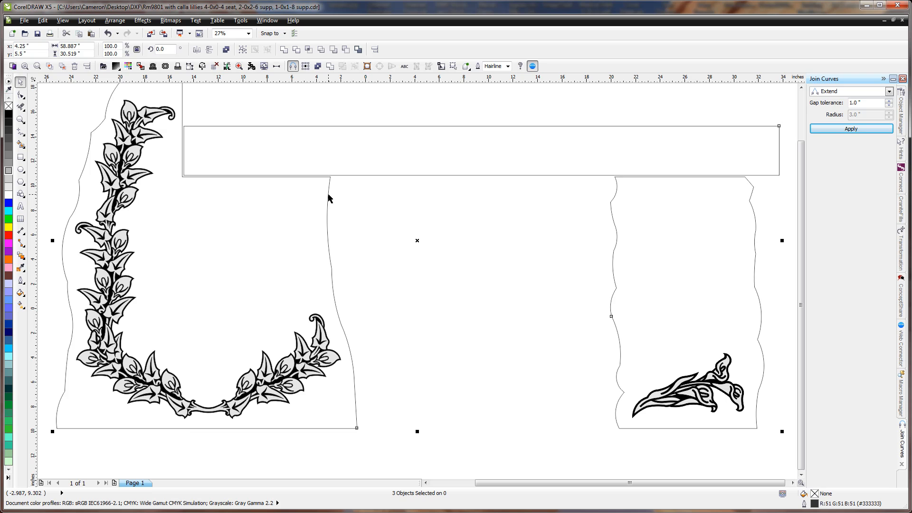
{"action": "left_click", "coordinate": [9, 173]}
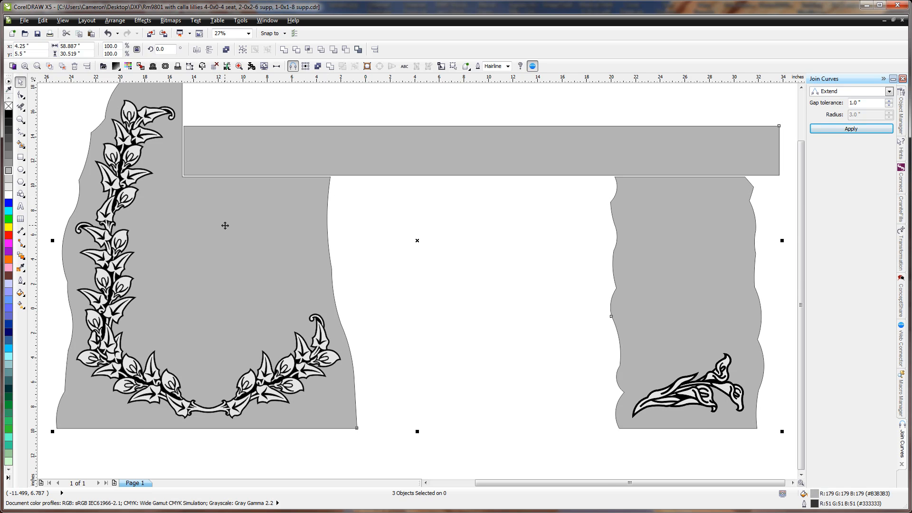
Remove the outlines from every object in the drawing.
{"action": "scroll", "coordinate": [225, 226], "scroll_direction": "up", "scroll_amount": 1}
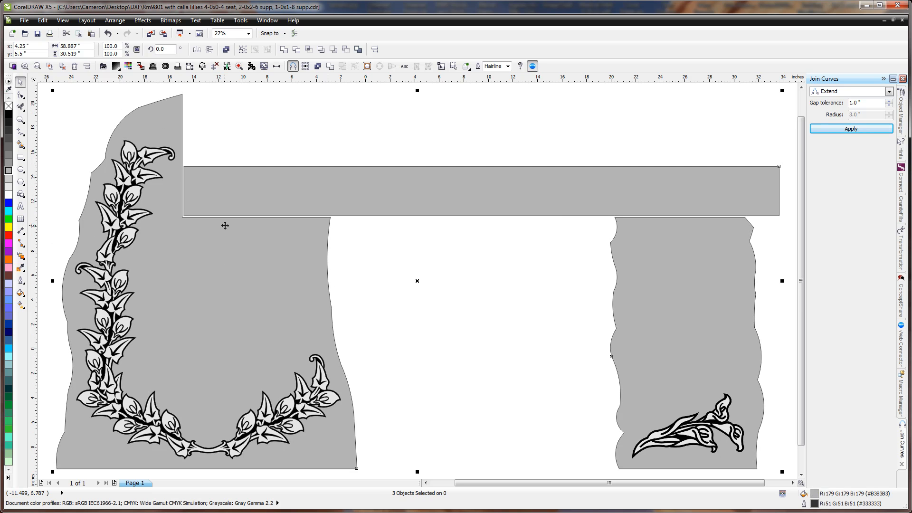
{"action": "double_click", "coordinate": [22, 83]}
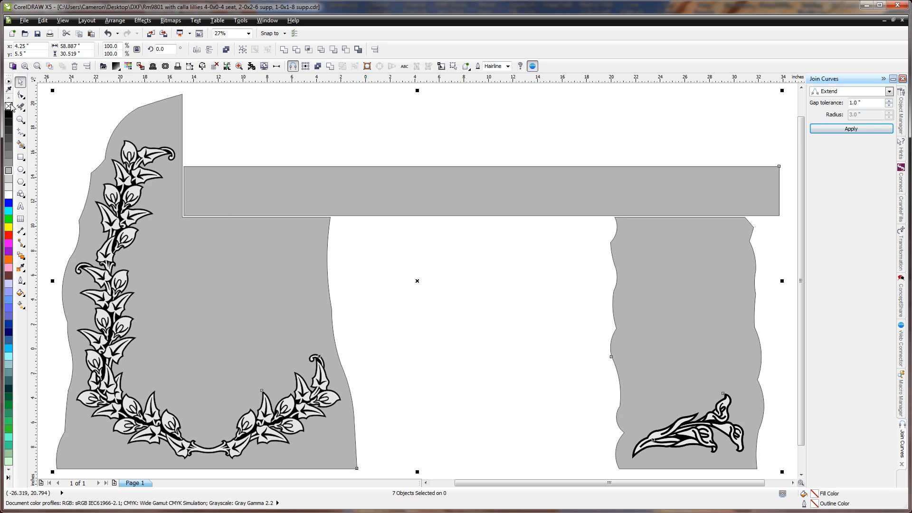
{"action": "left_click", "coordinate": [66, 141]}
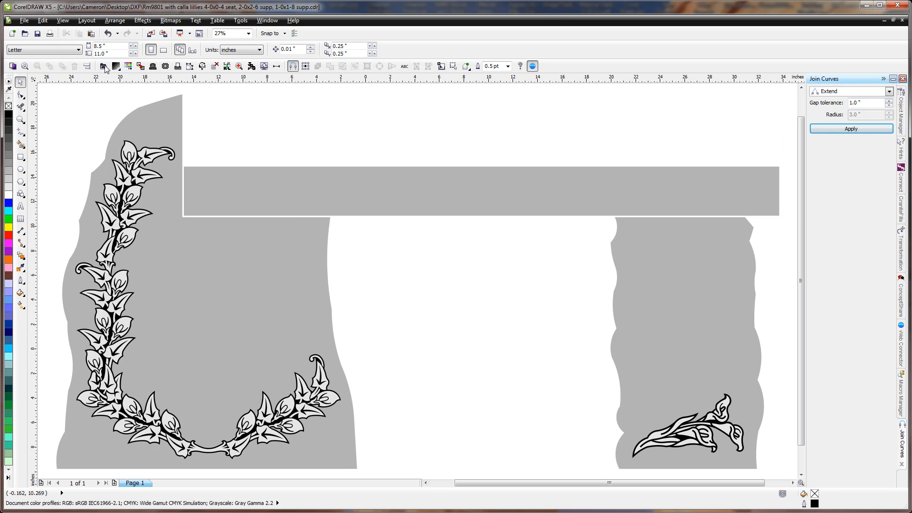
Apply the American Rose granite fill to the whole memorial with MemorialDESIGNER Granite Fills, leaving nothing selected.
{"action": "double_click", "coordinate": [21, 83]}
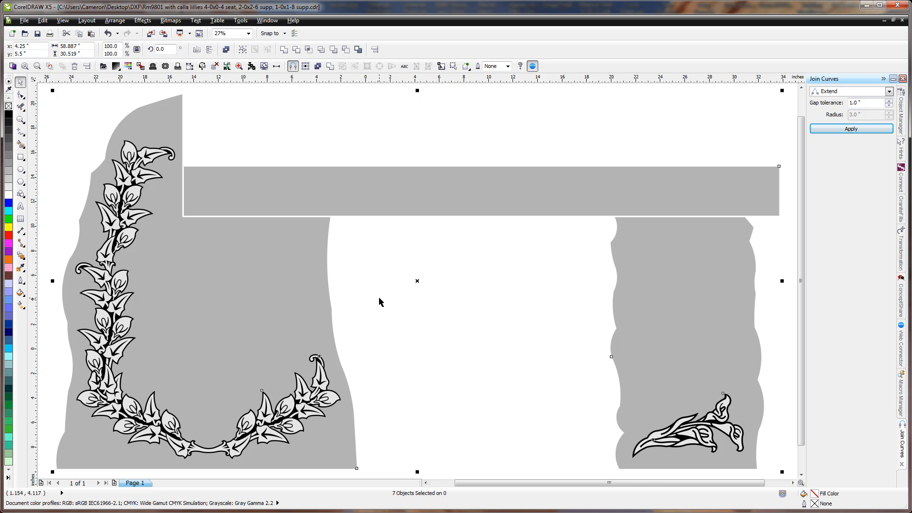
{"action": "key", "text": "g"}
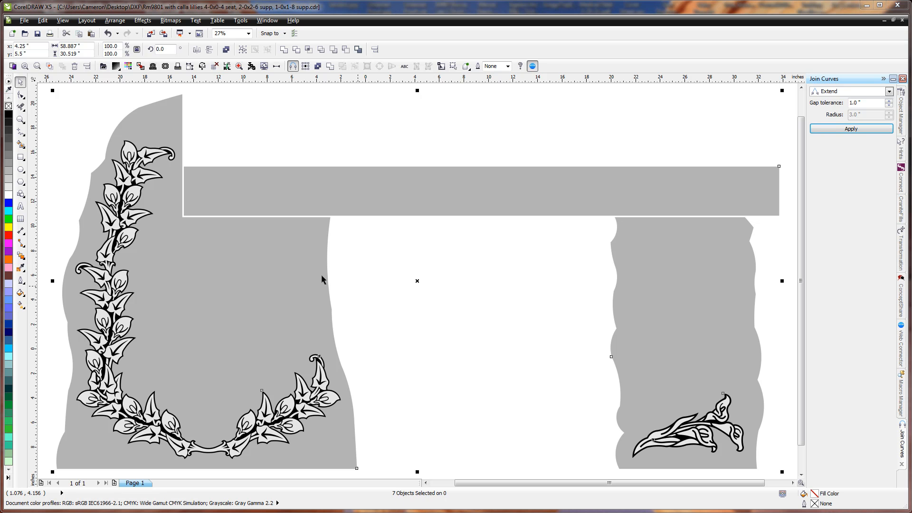
{"action": "left_click", "coordinate": [450, 212]}
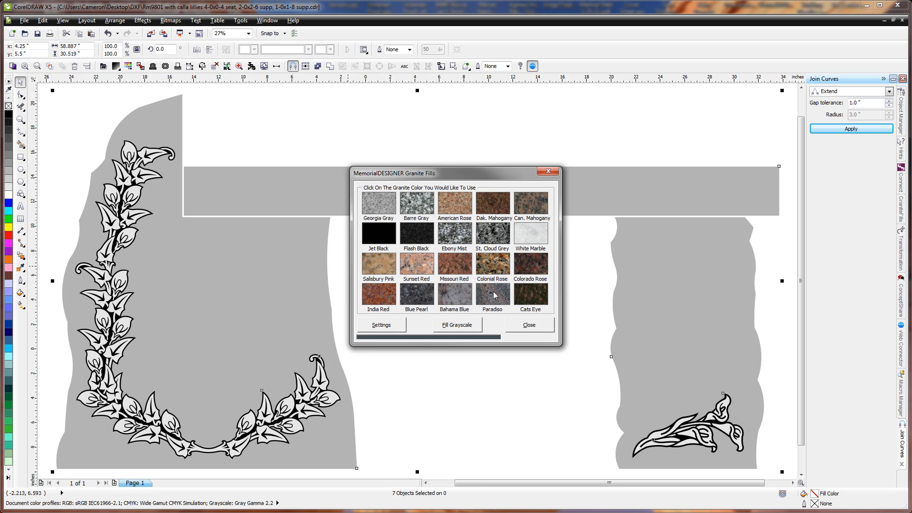
{"action": "left_click", "coordinate": [525, 328]}
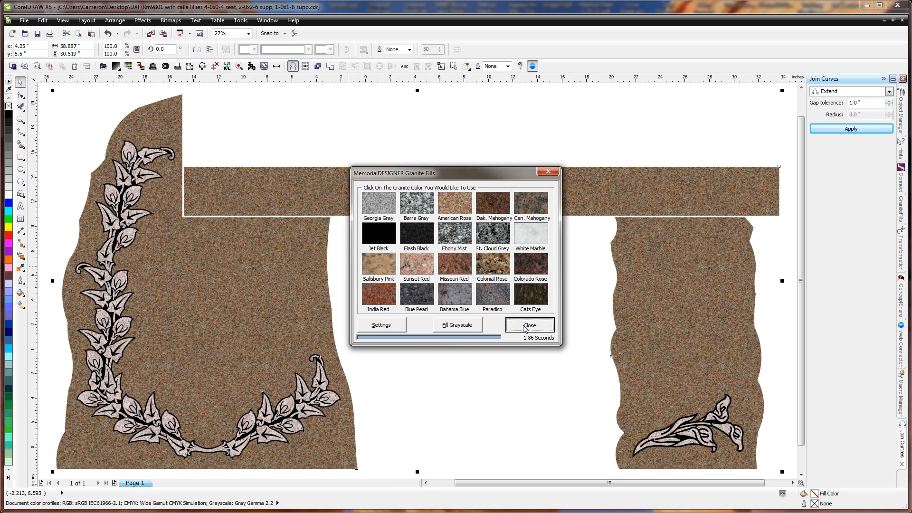
{"action": "left_click", "coordinate": [338, 140]}
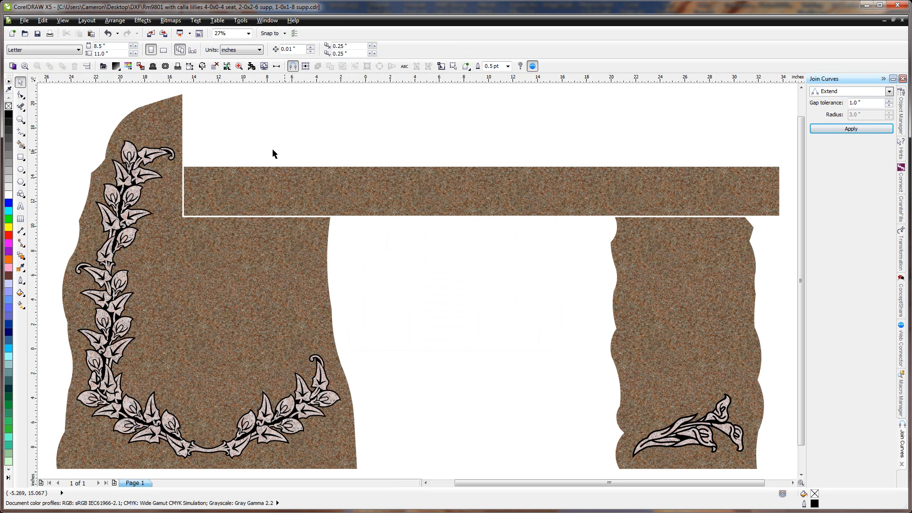